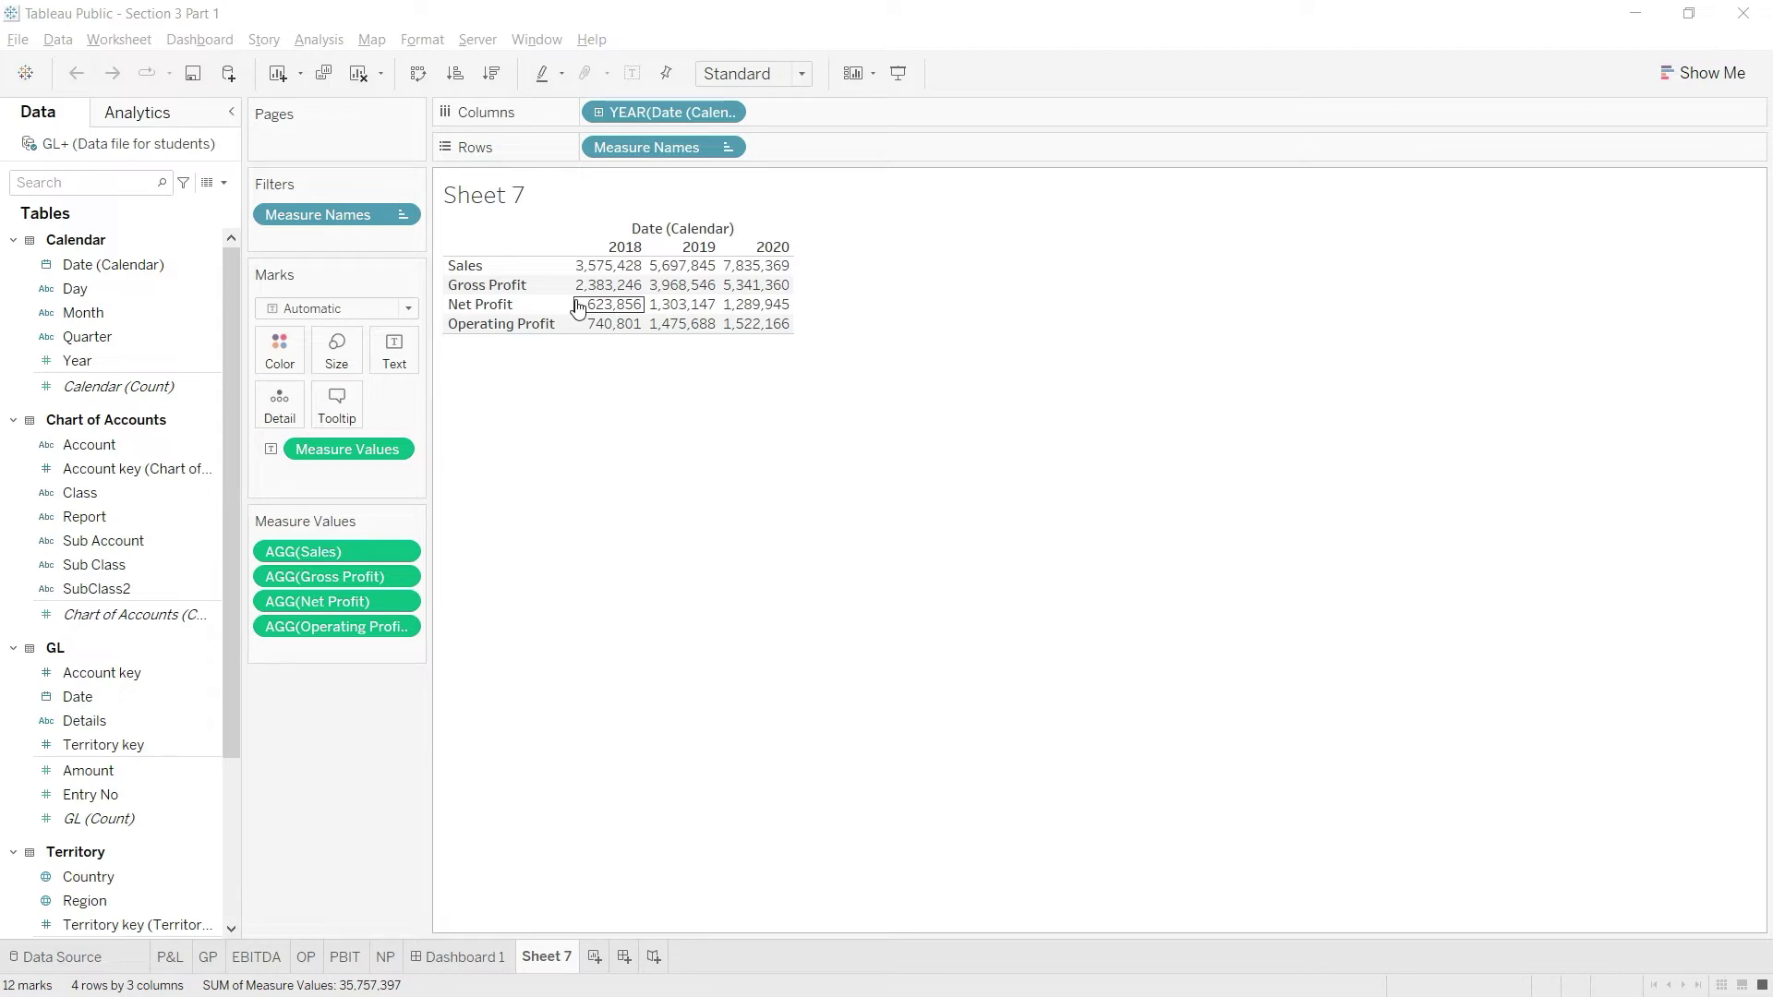
# Switch from Tableau Public to the Excel workbook showing the Chart of Accounts sheet.
pyautogui.hotkey('alt', 'Tab')
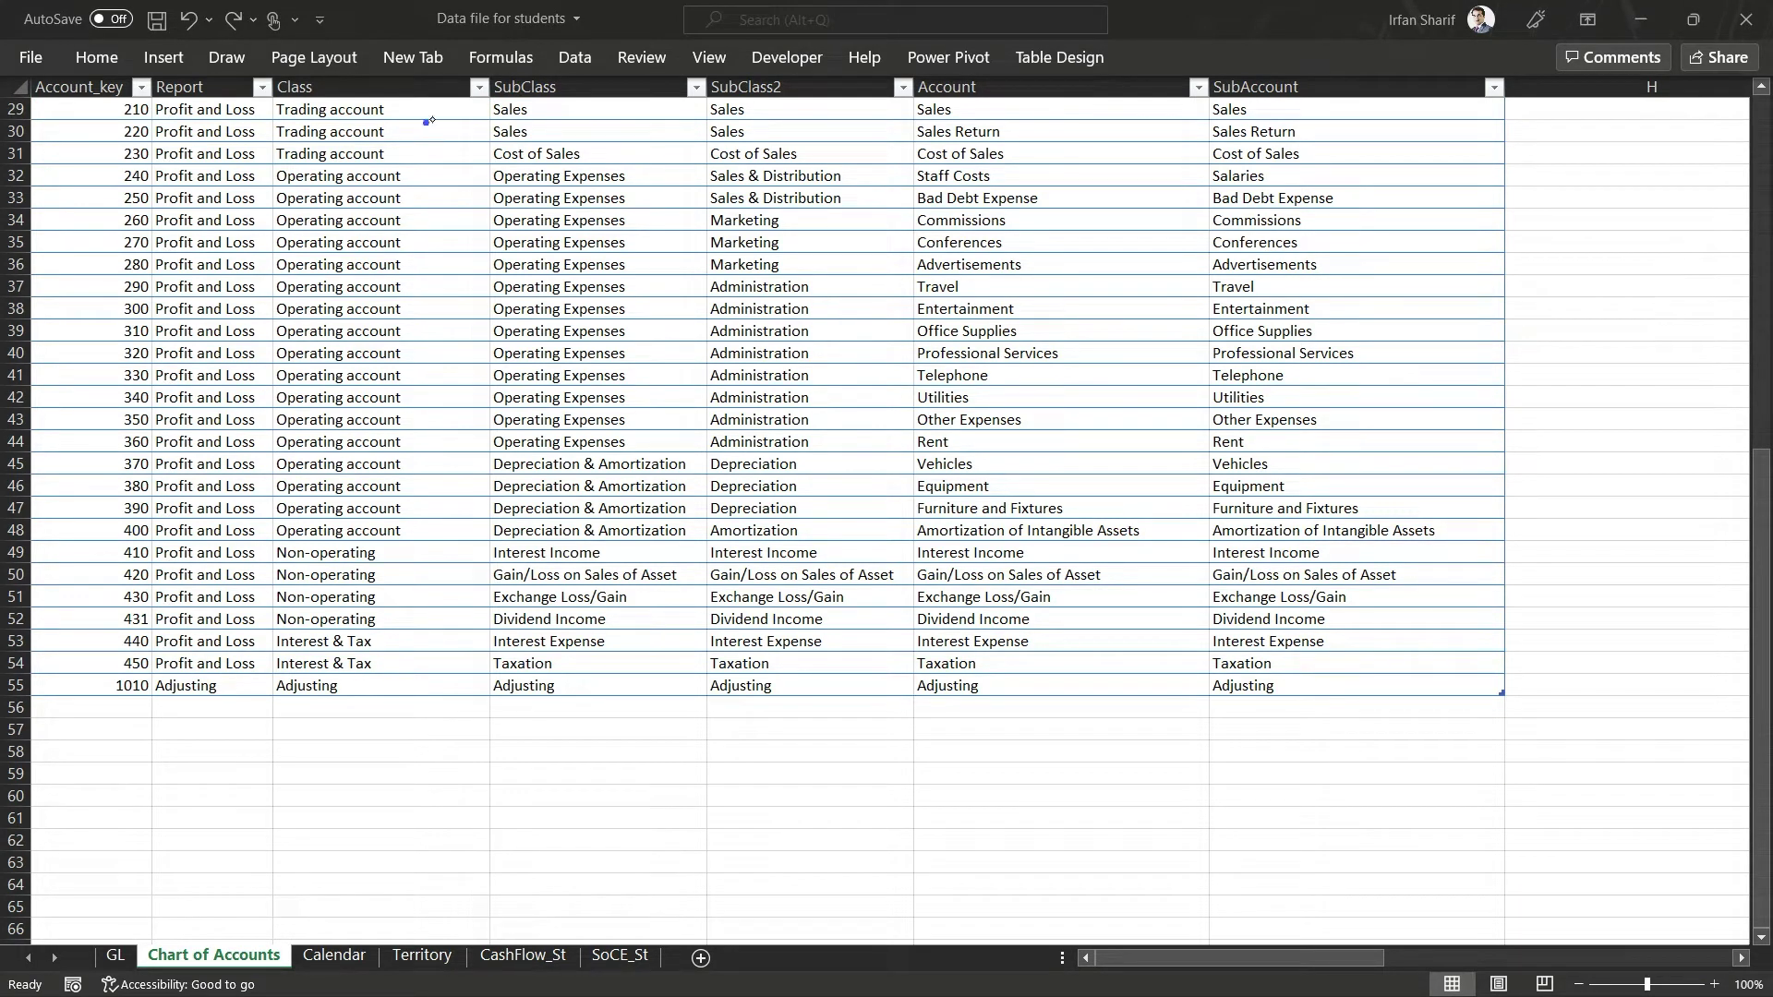
pyautogui.moveTo(401, 109)
pyautogui.mouseDown()
pyautogui.moveTo(455, 194)
pyautogui.moveTo(436, 401)
pyautogui.moveTo(451, 594)
pyautogui.moveTo(390, 543)
pyautogui.moveTo(467, 524)
pyautogui.mouseUp()
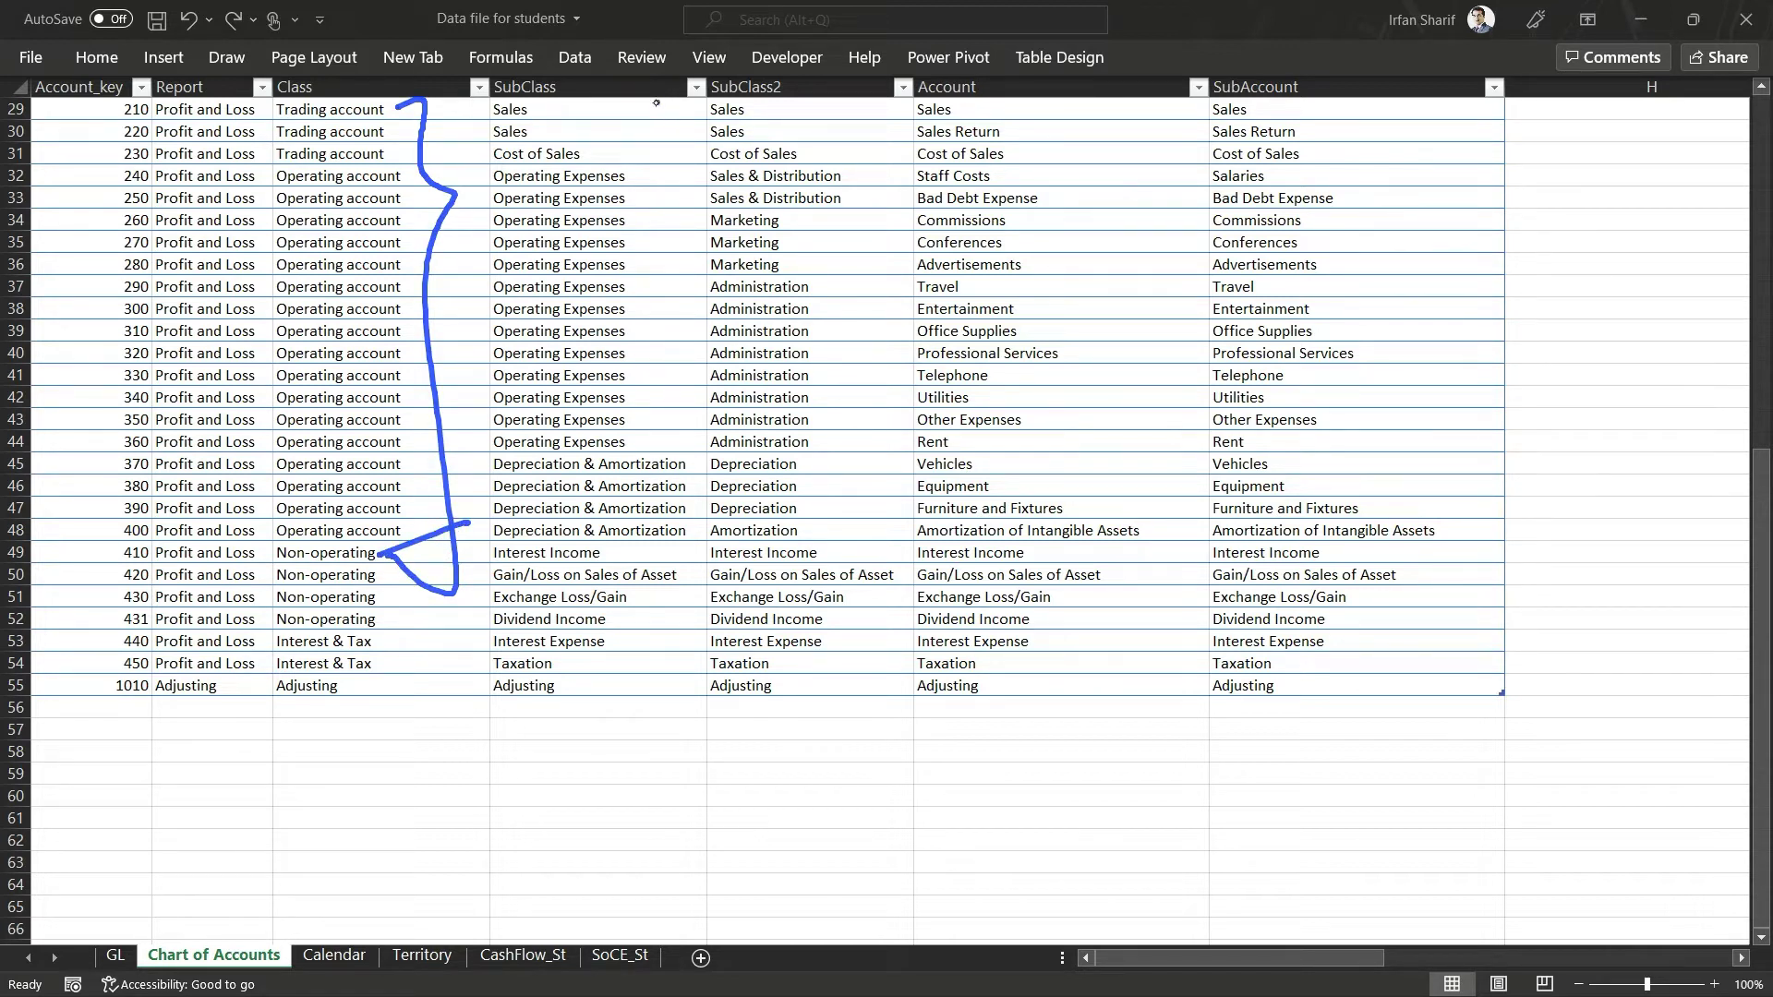
pyautogui.moveTo(661, 105)
pyautogui.mouseDown()
pyautogui.moveTo(694, 172)
pyautogui.moveTo(692, 369)
pyautogui.moveTo(683, 432)
pyautogui.moveTo(647, 459)
pyautogui.mouseUp()
pyautogui.click(650, 444)
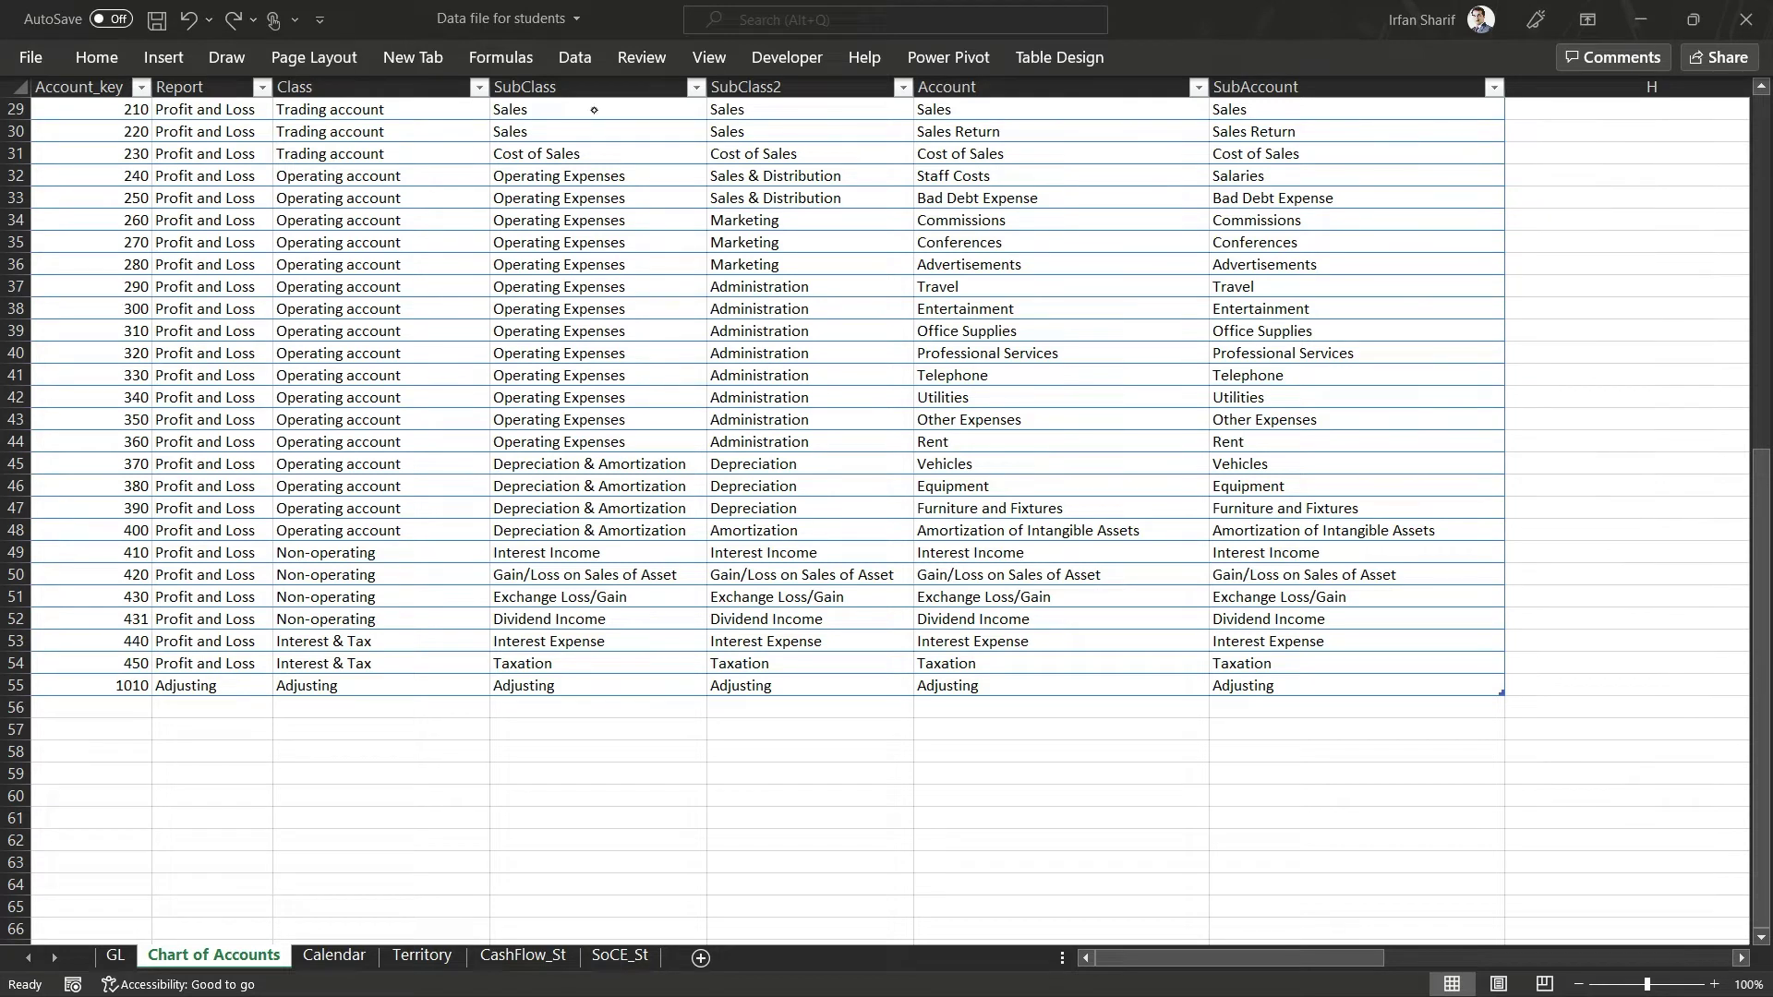
pyautogui.moveTo(600, 119); pyautogui.dragTo(661, 105)
pyautogui.moveTo(593, 268); pyautogui.dragTo(674, 237)
pyautogui.moveTo(626, 157); pyautogui.dragTo(661, 141)
pyautogui.hotkey('alt', 'Tab')
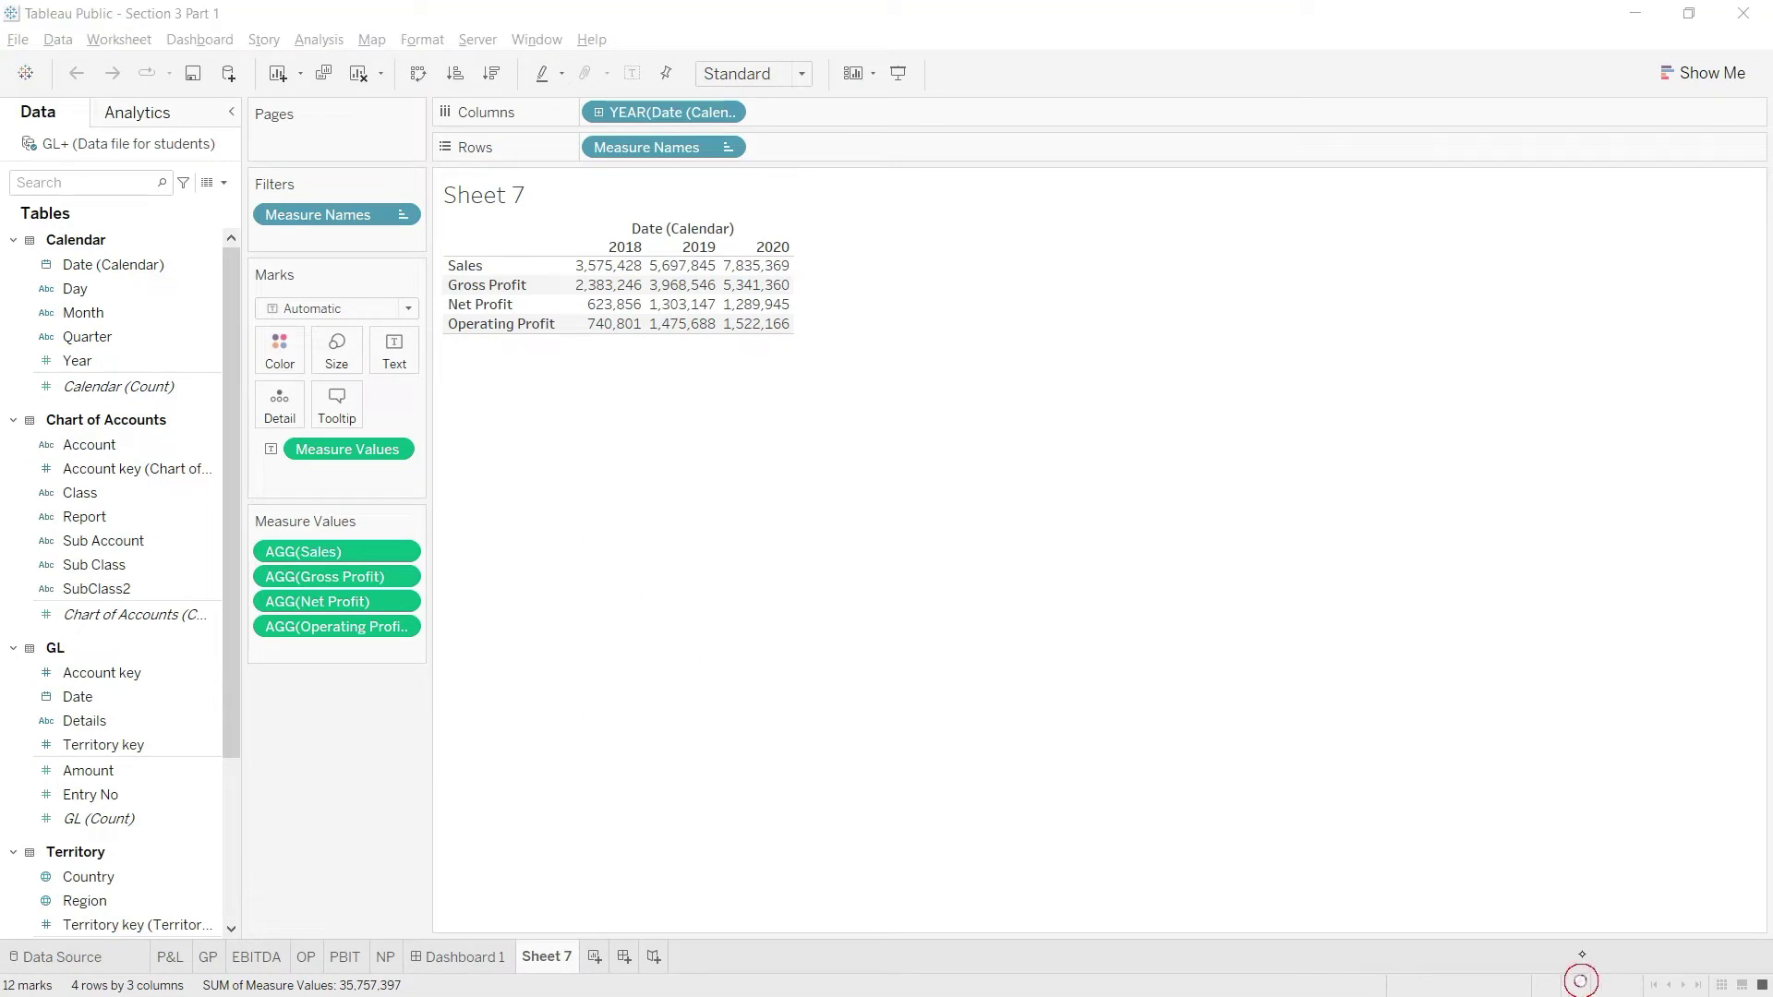
# Return to Tableau Public and create a new calculated field from the Analysis menu.
pyautogui.click(1583, 980)
pyautogui.click(331, 40)
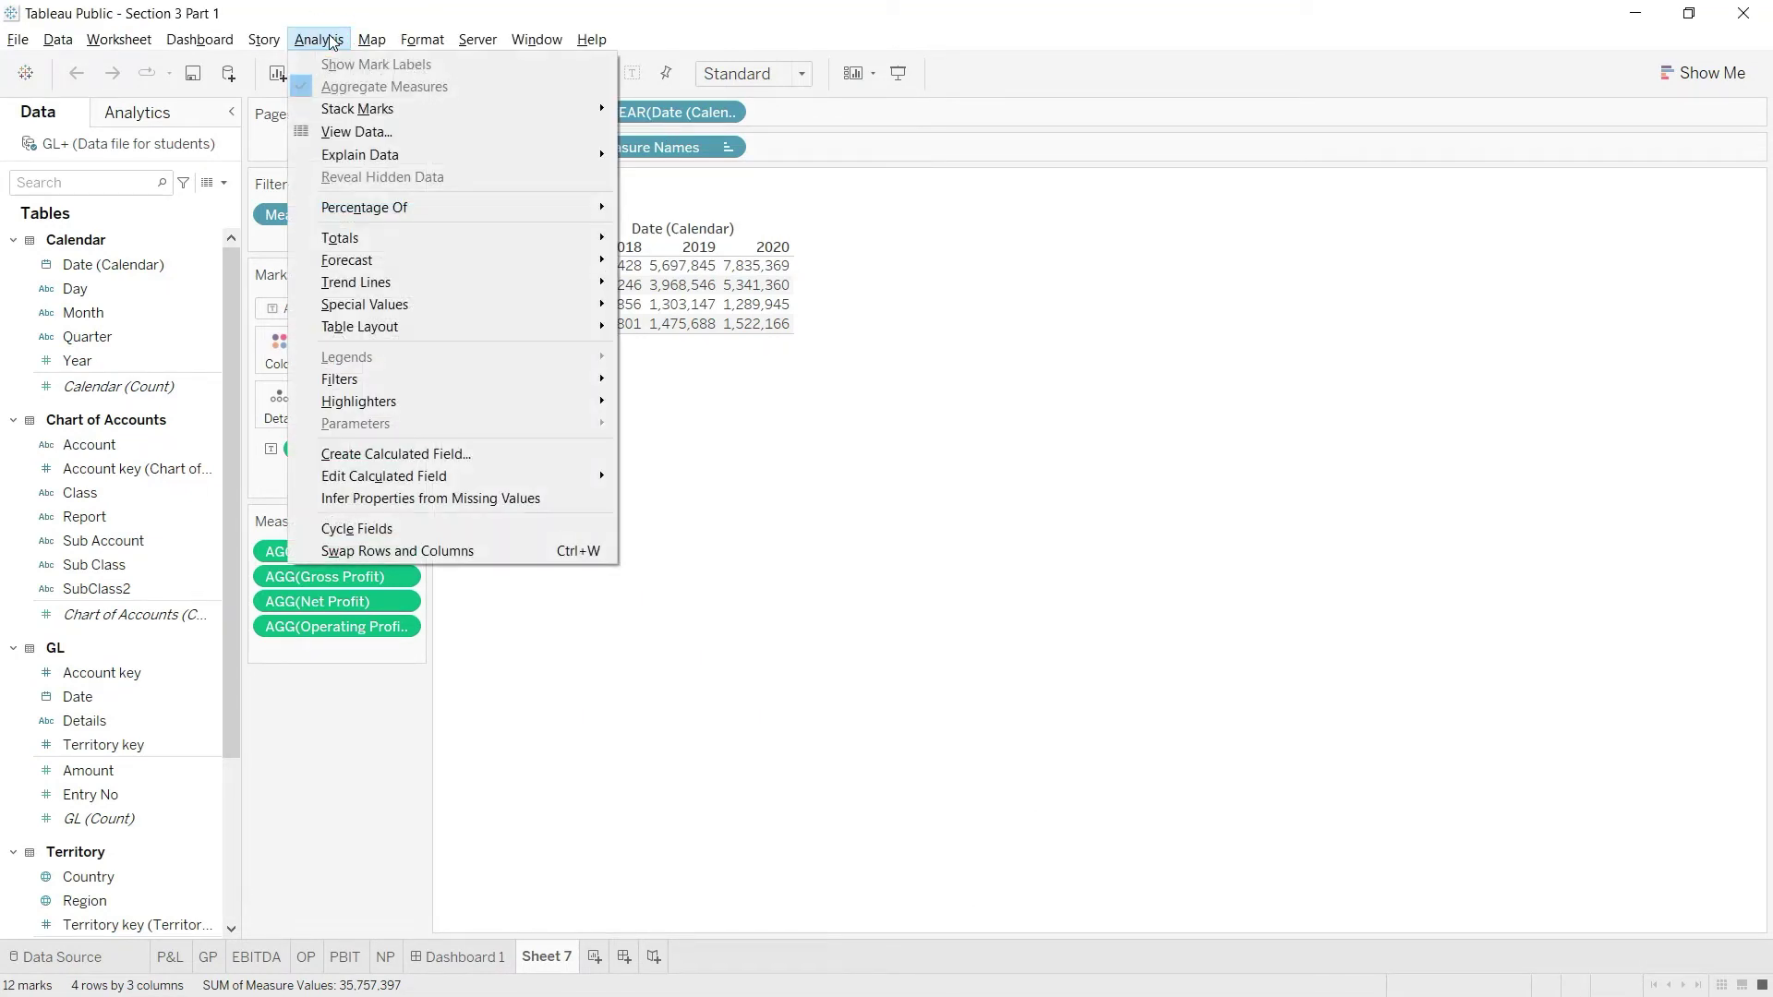
pyautogui.click(416, 453)
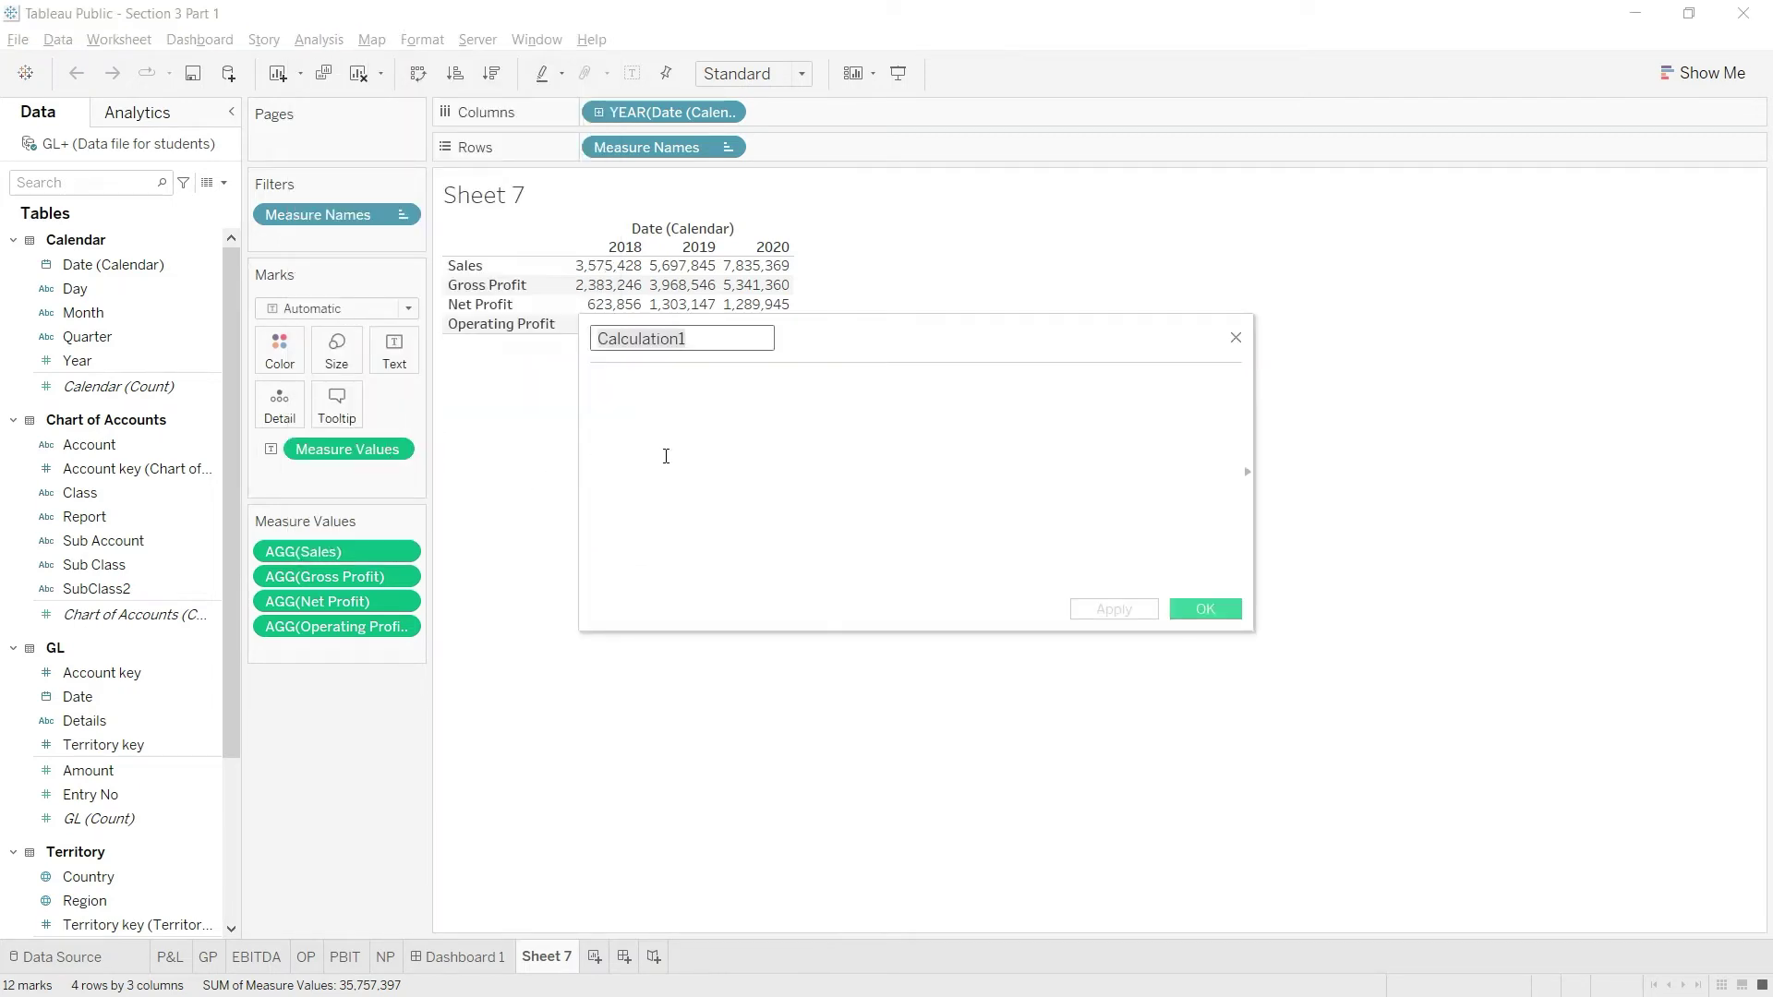
# Name the calculated field EBITDA and start its formula with SUM(IF.
pyautogui.write('EBITDA')
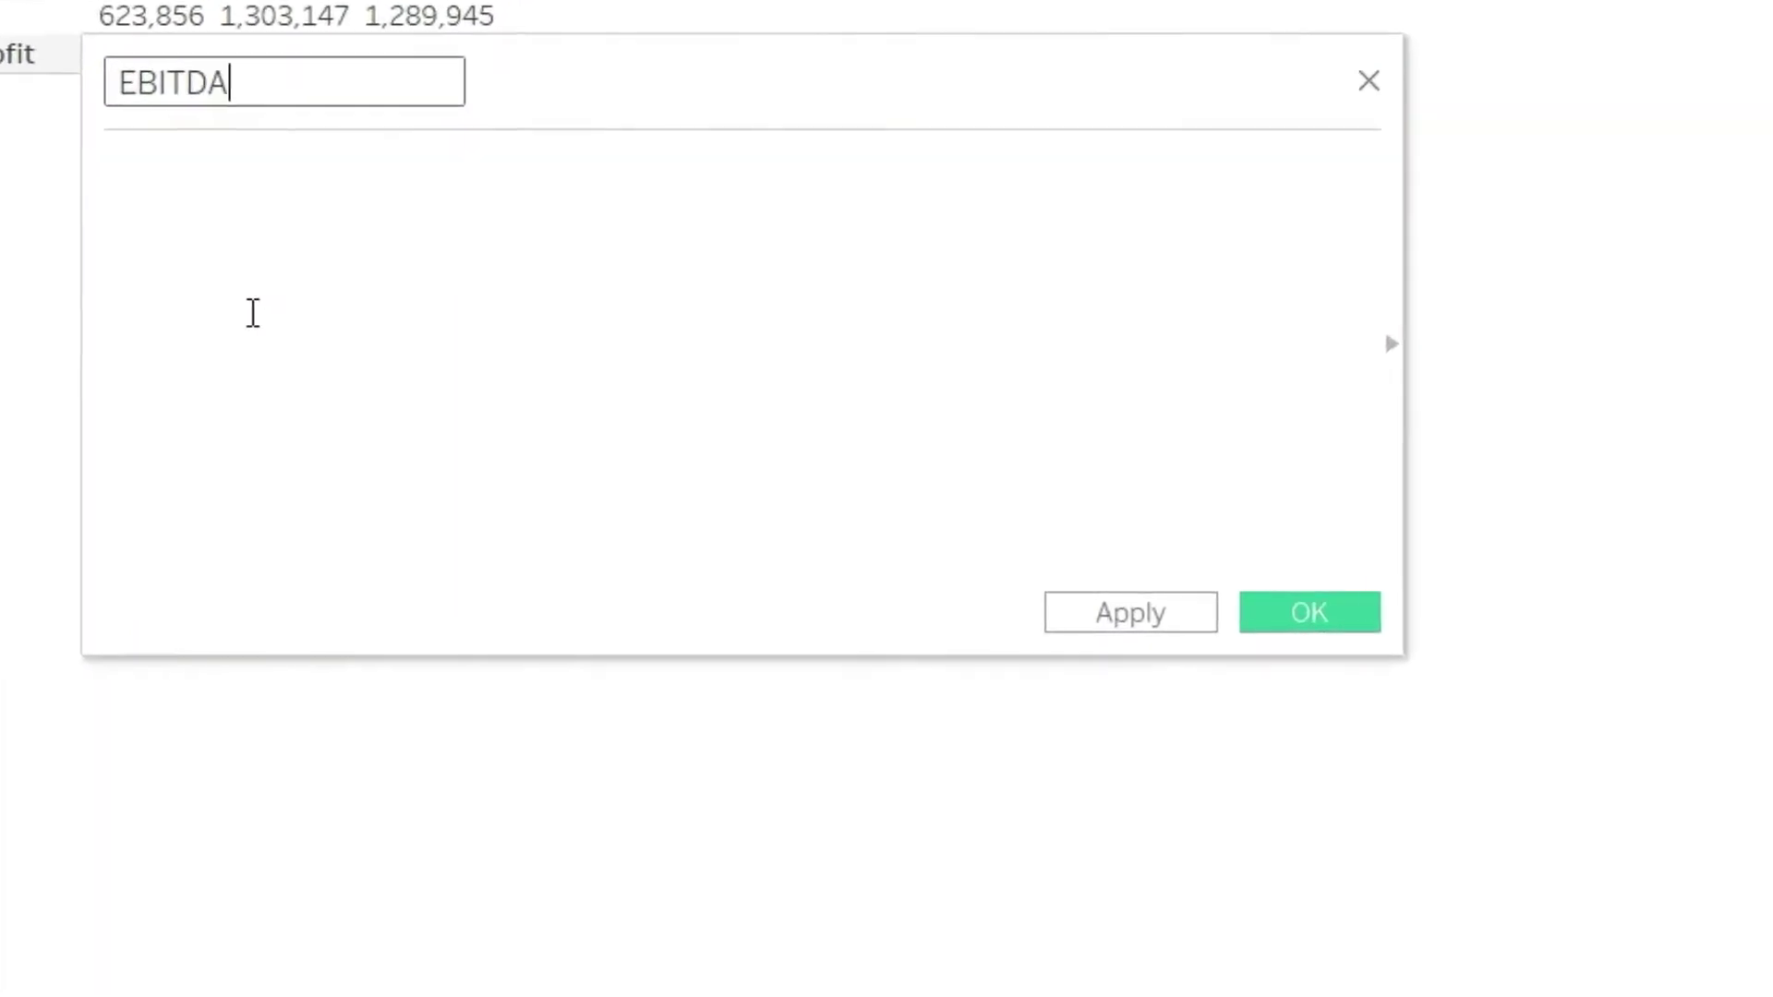
pyautogui.click(253, 312)
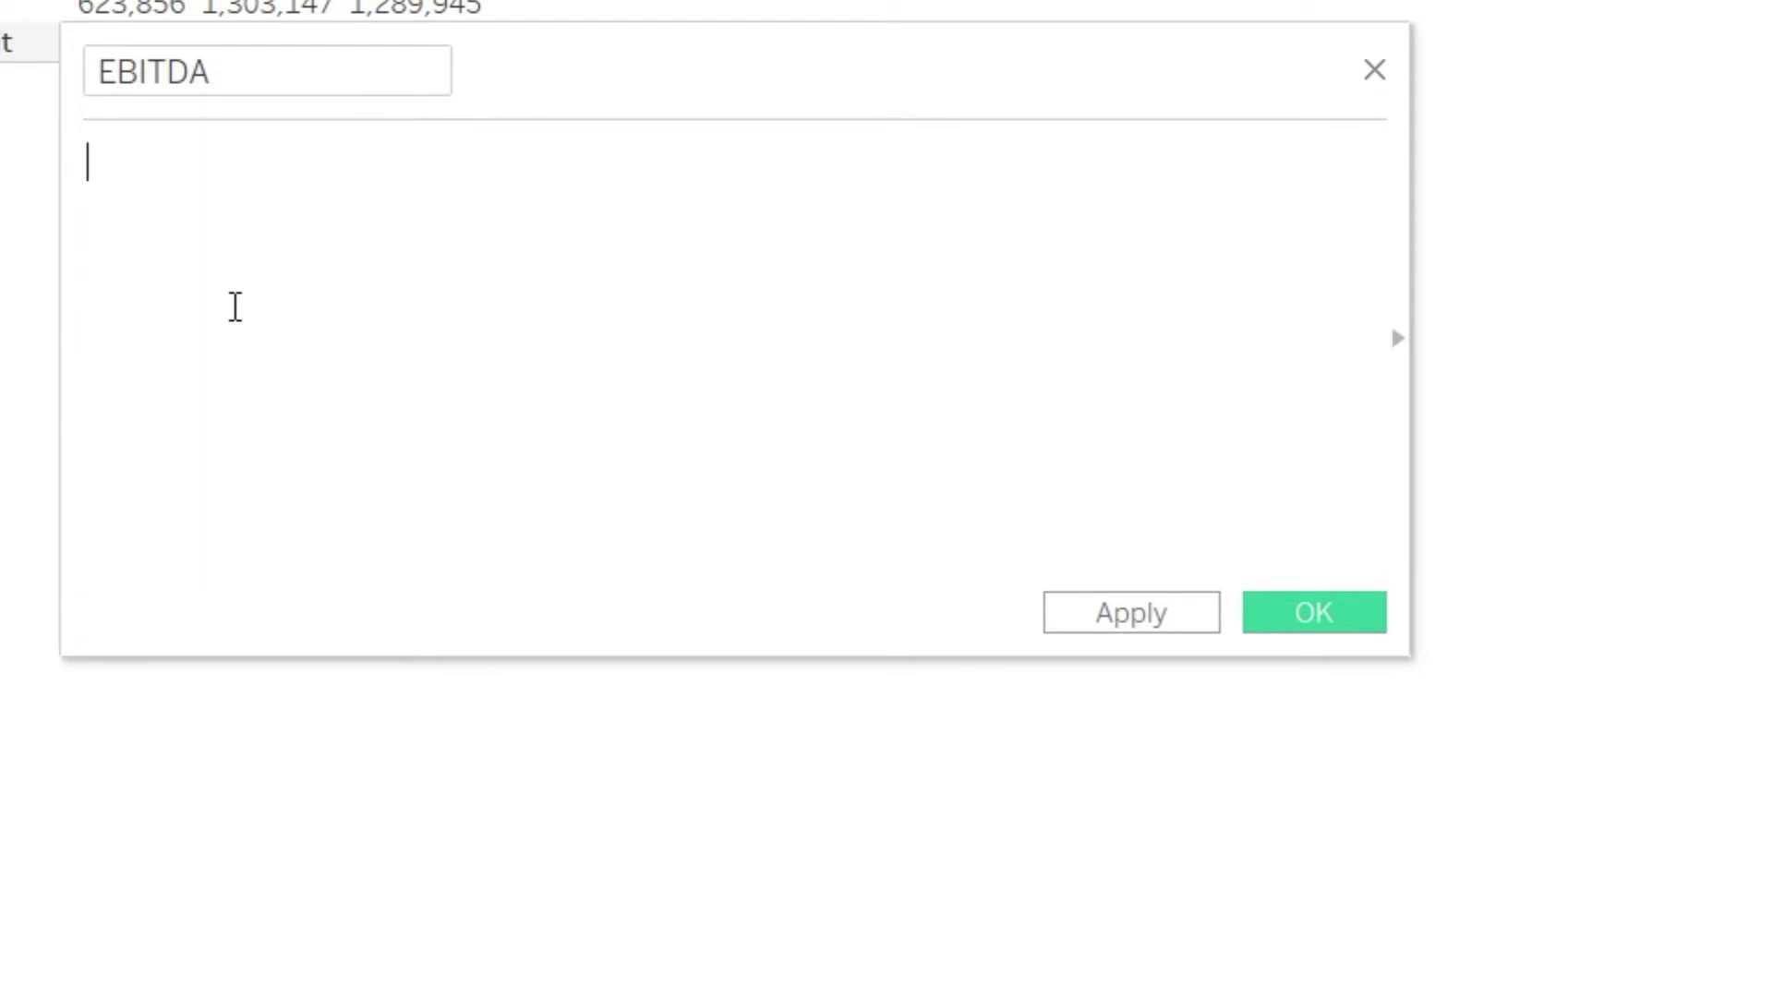
pyautogui.write('sum')
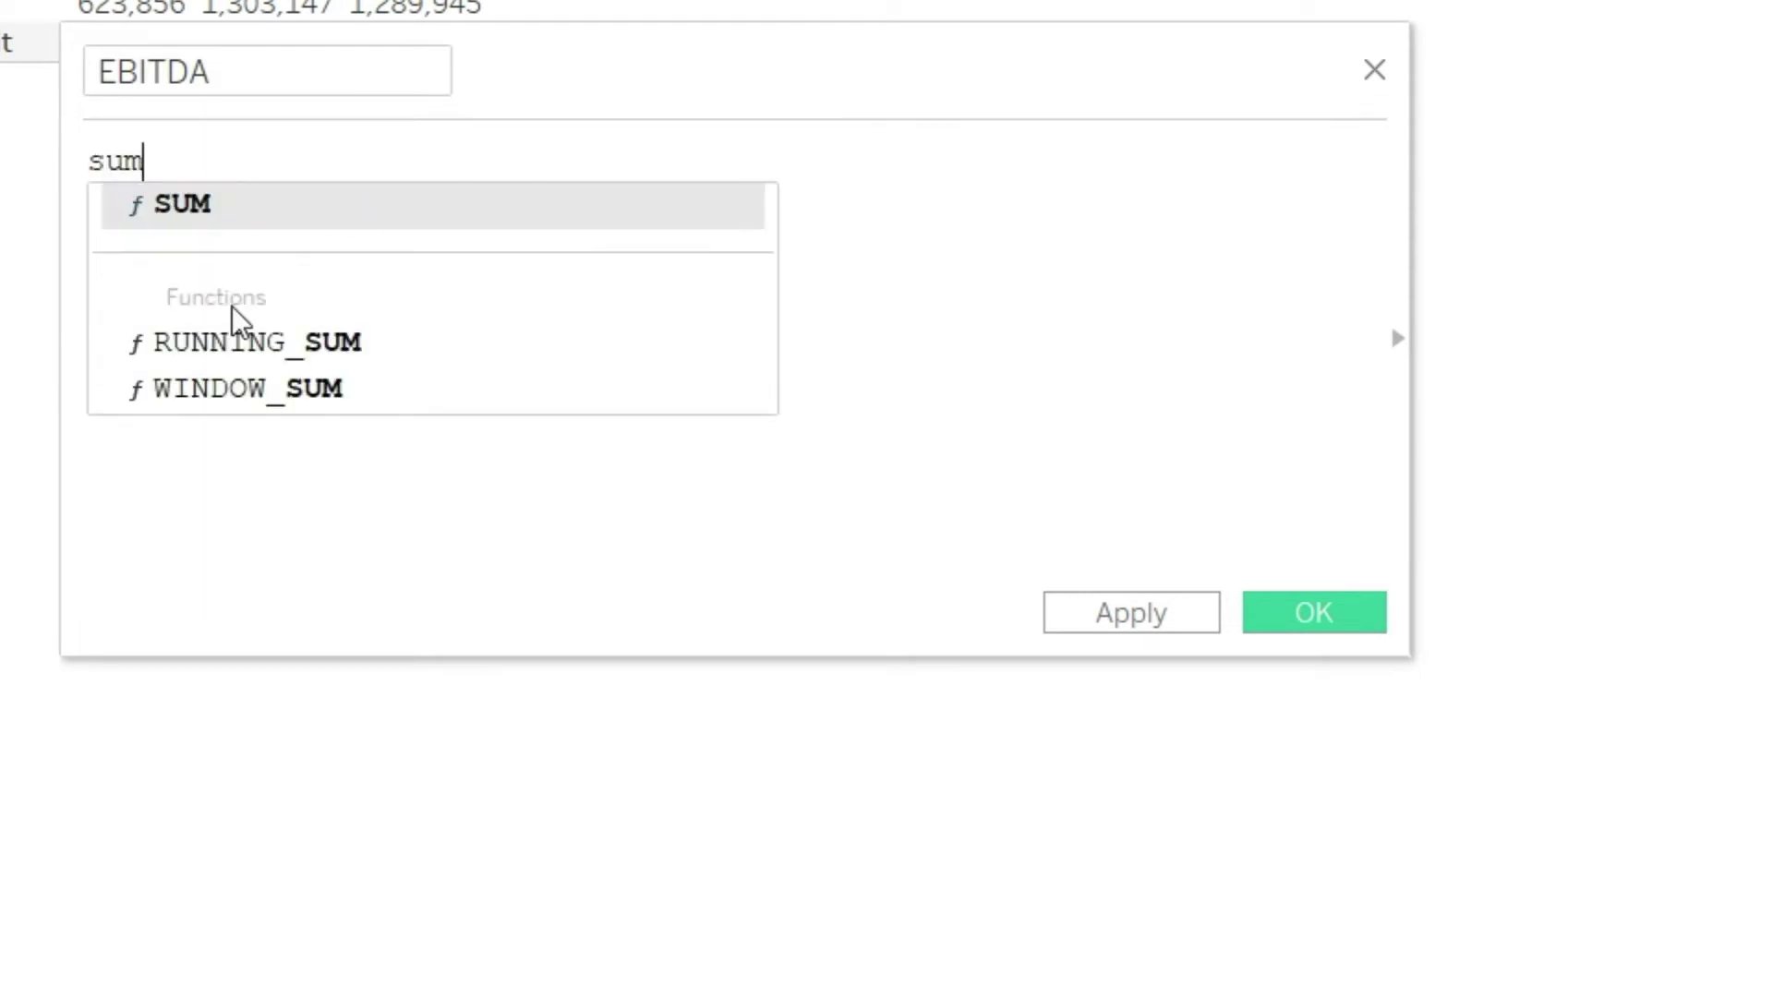
pyautogui.press('Return')
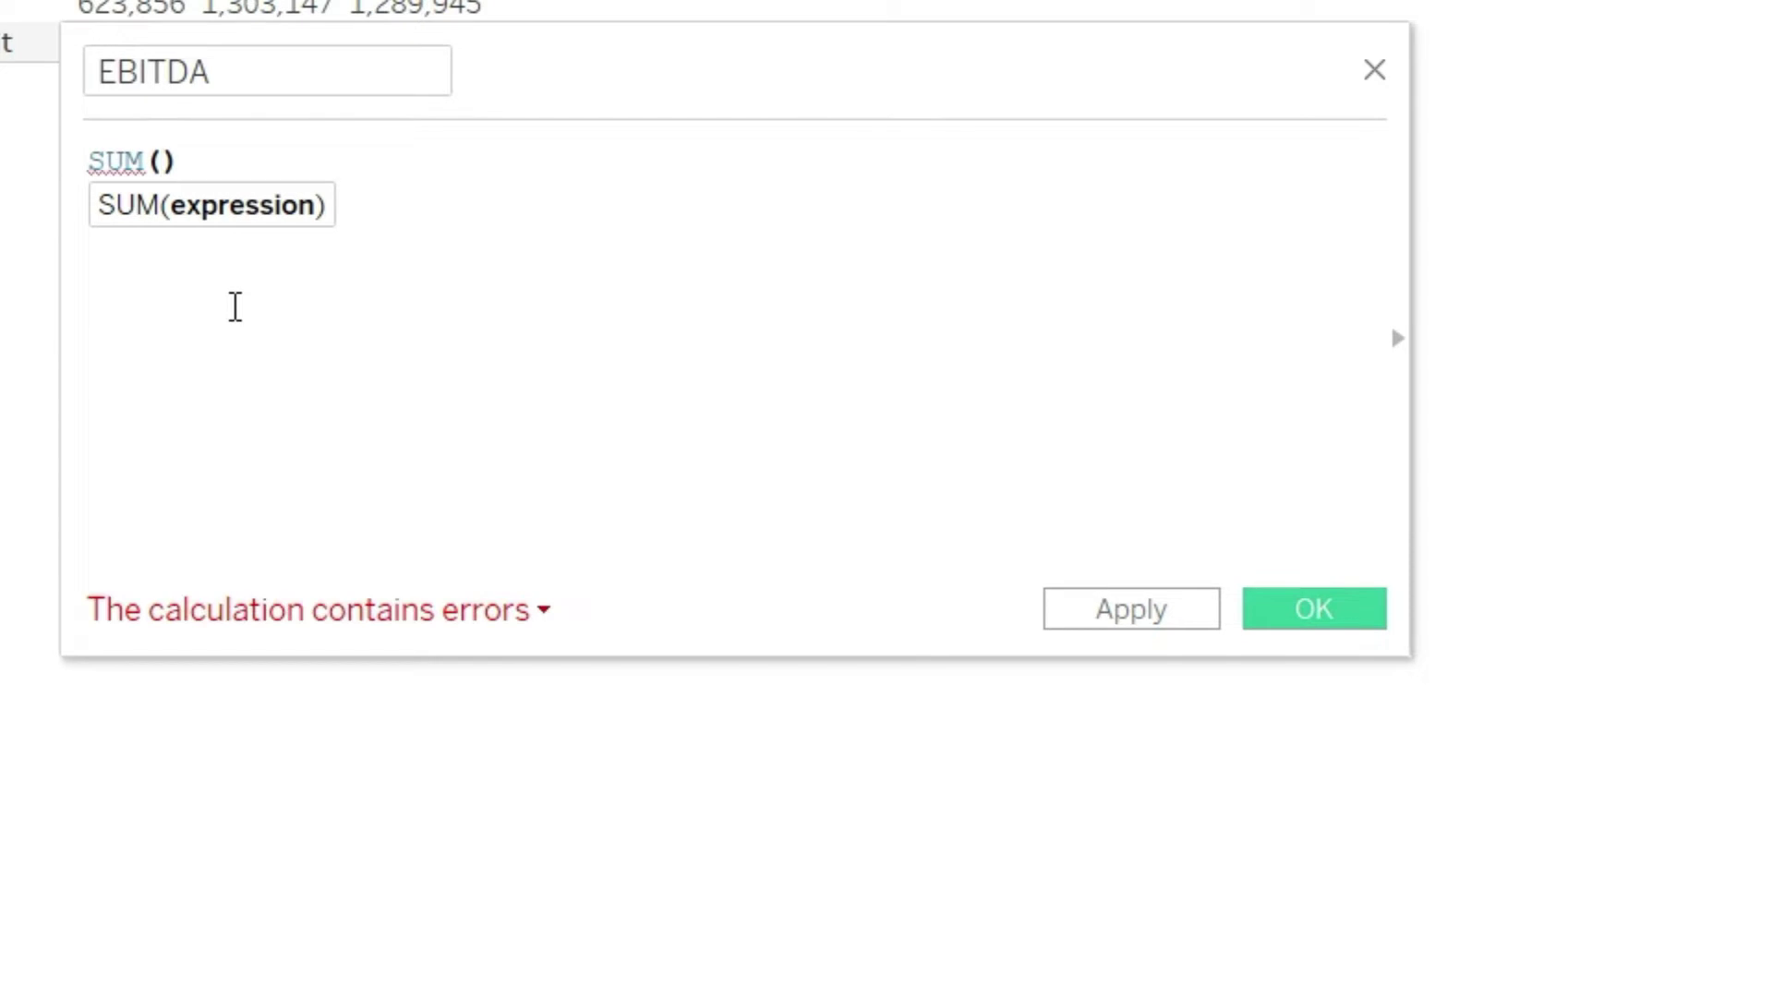
pyautogui.press('Delete')
pyautogui.write('if')
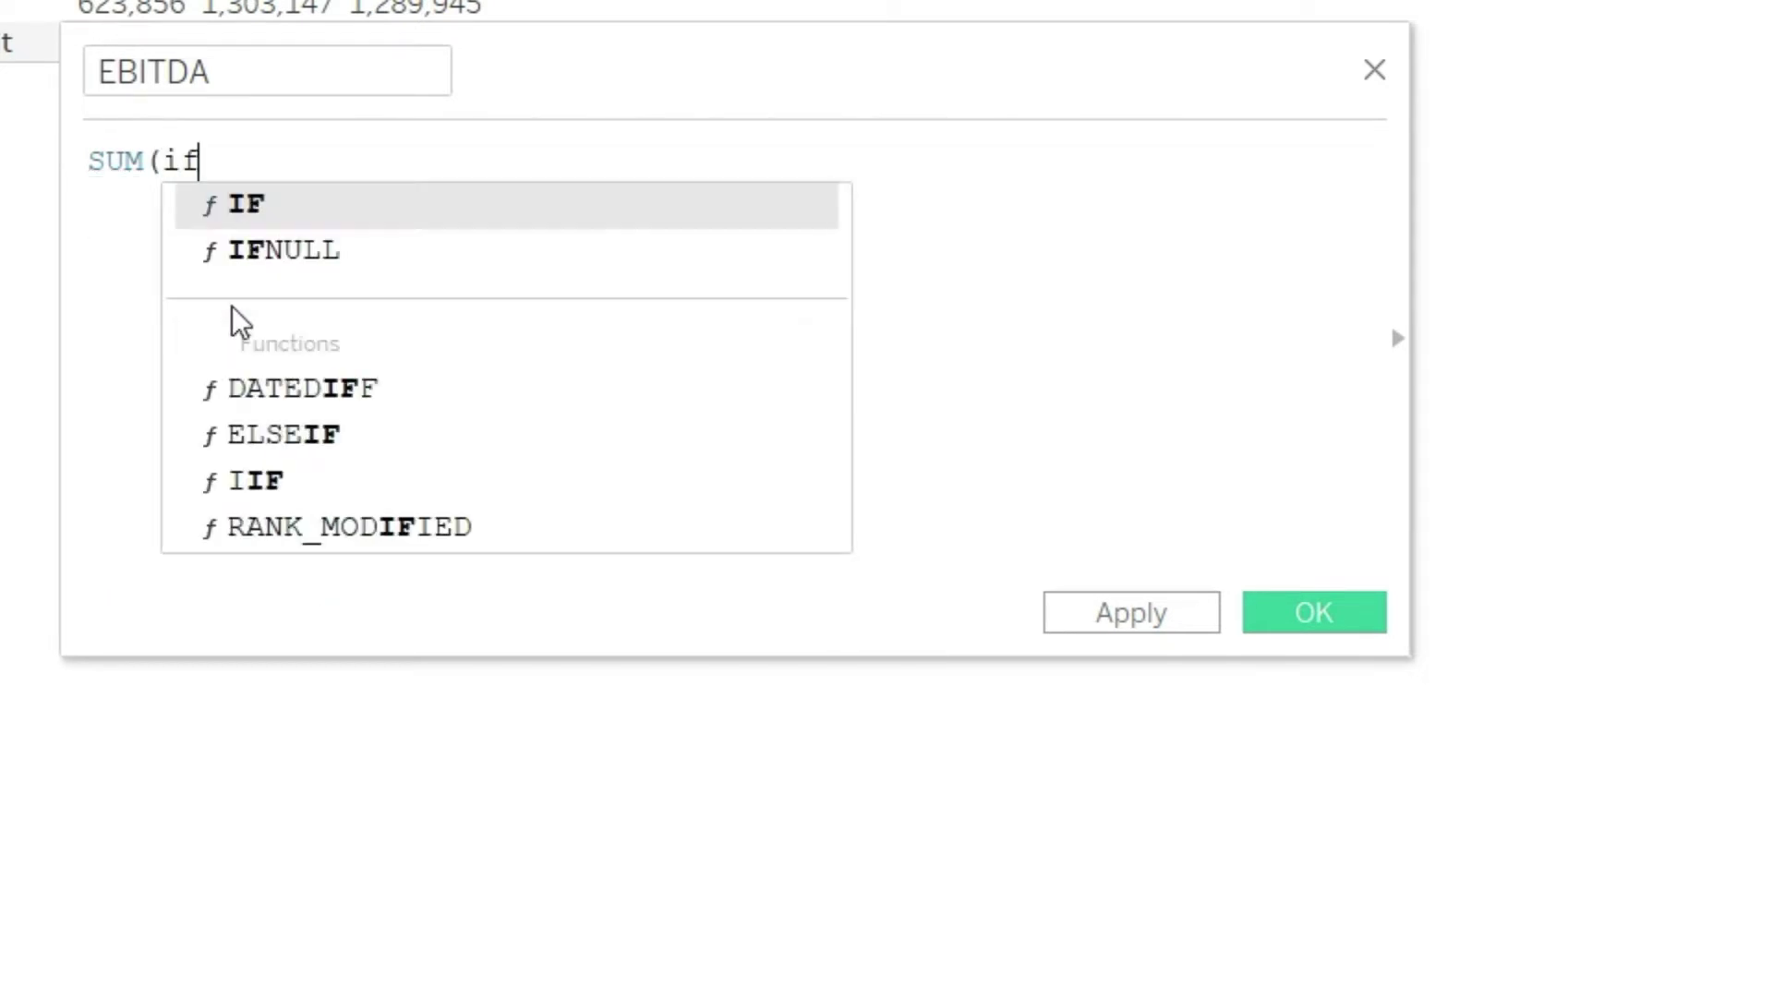
pyautogui.press('Return')
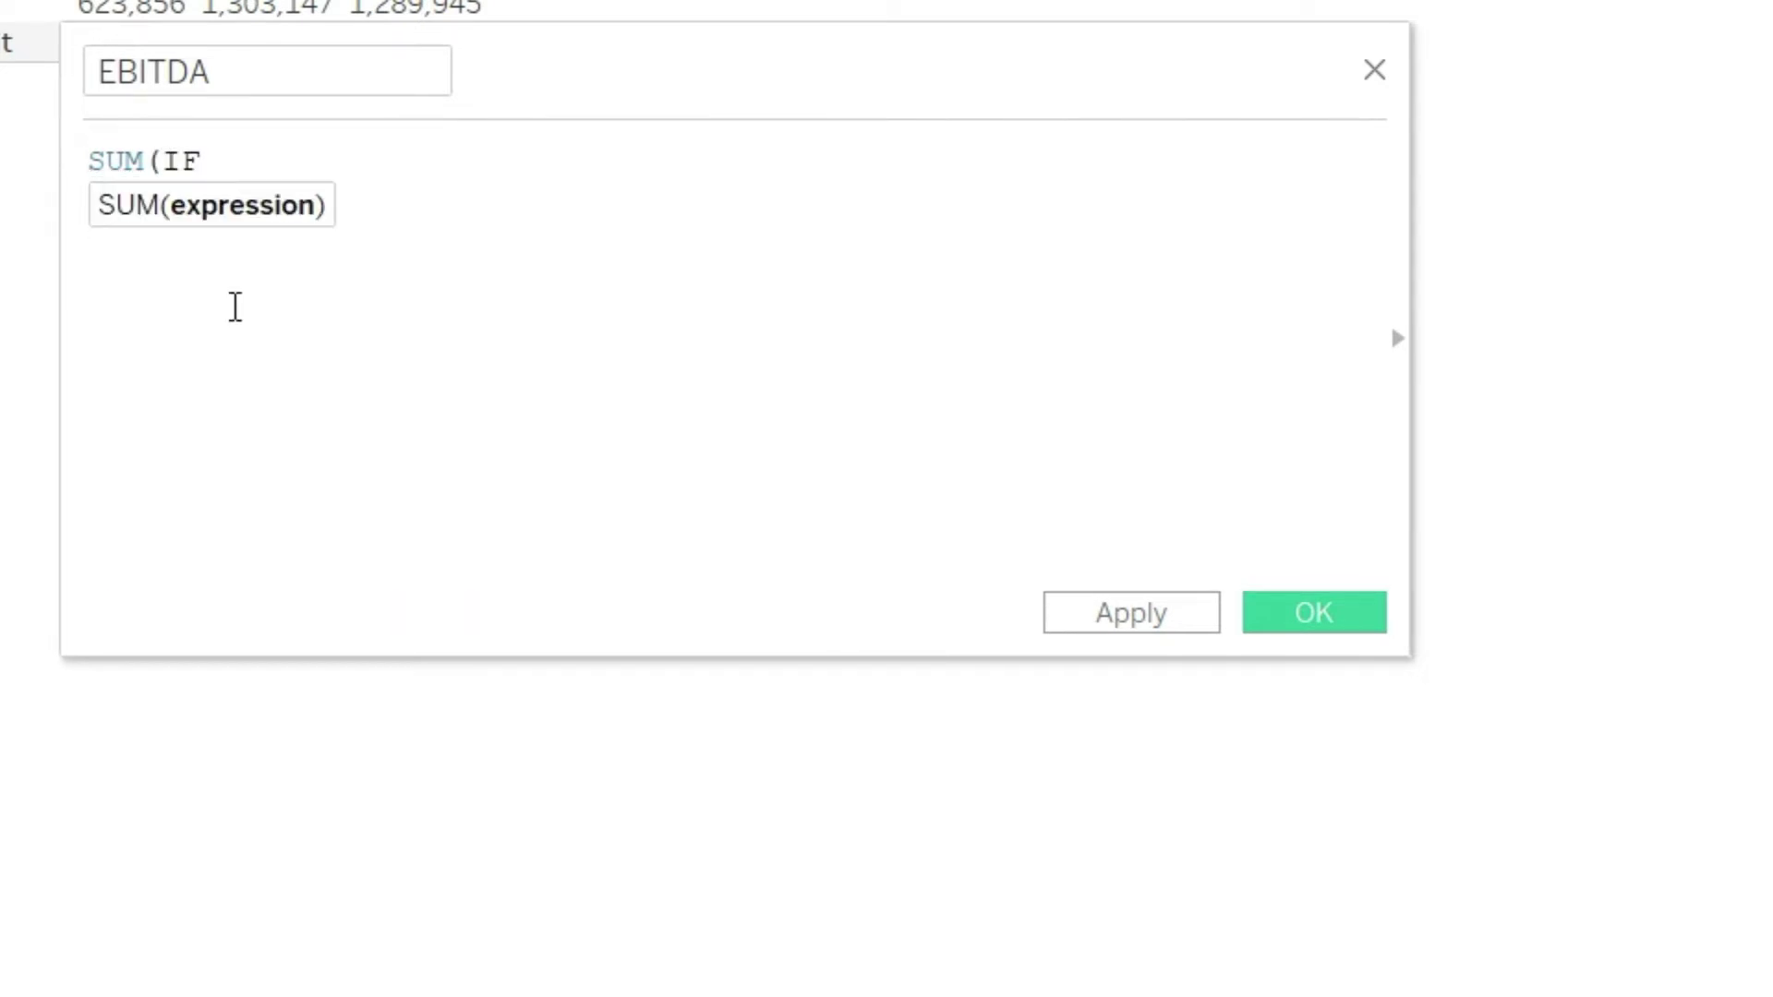
# Add the first condition [Sub Class] = "Sales" THEN [Amount] and begin an ELSEIF.
pyautogui.write('sub')
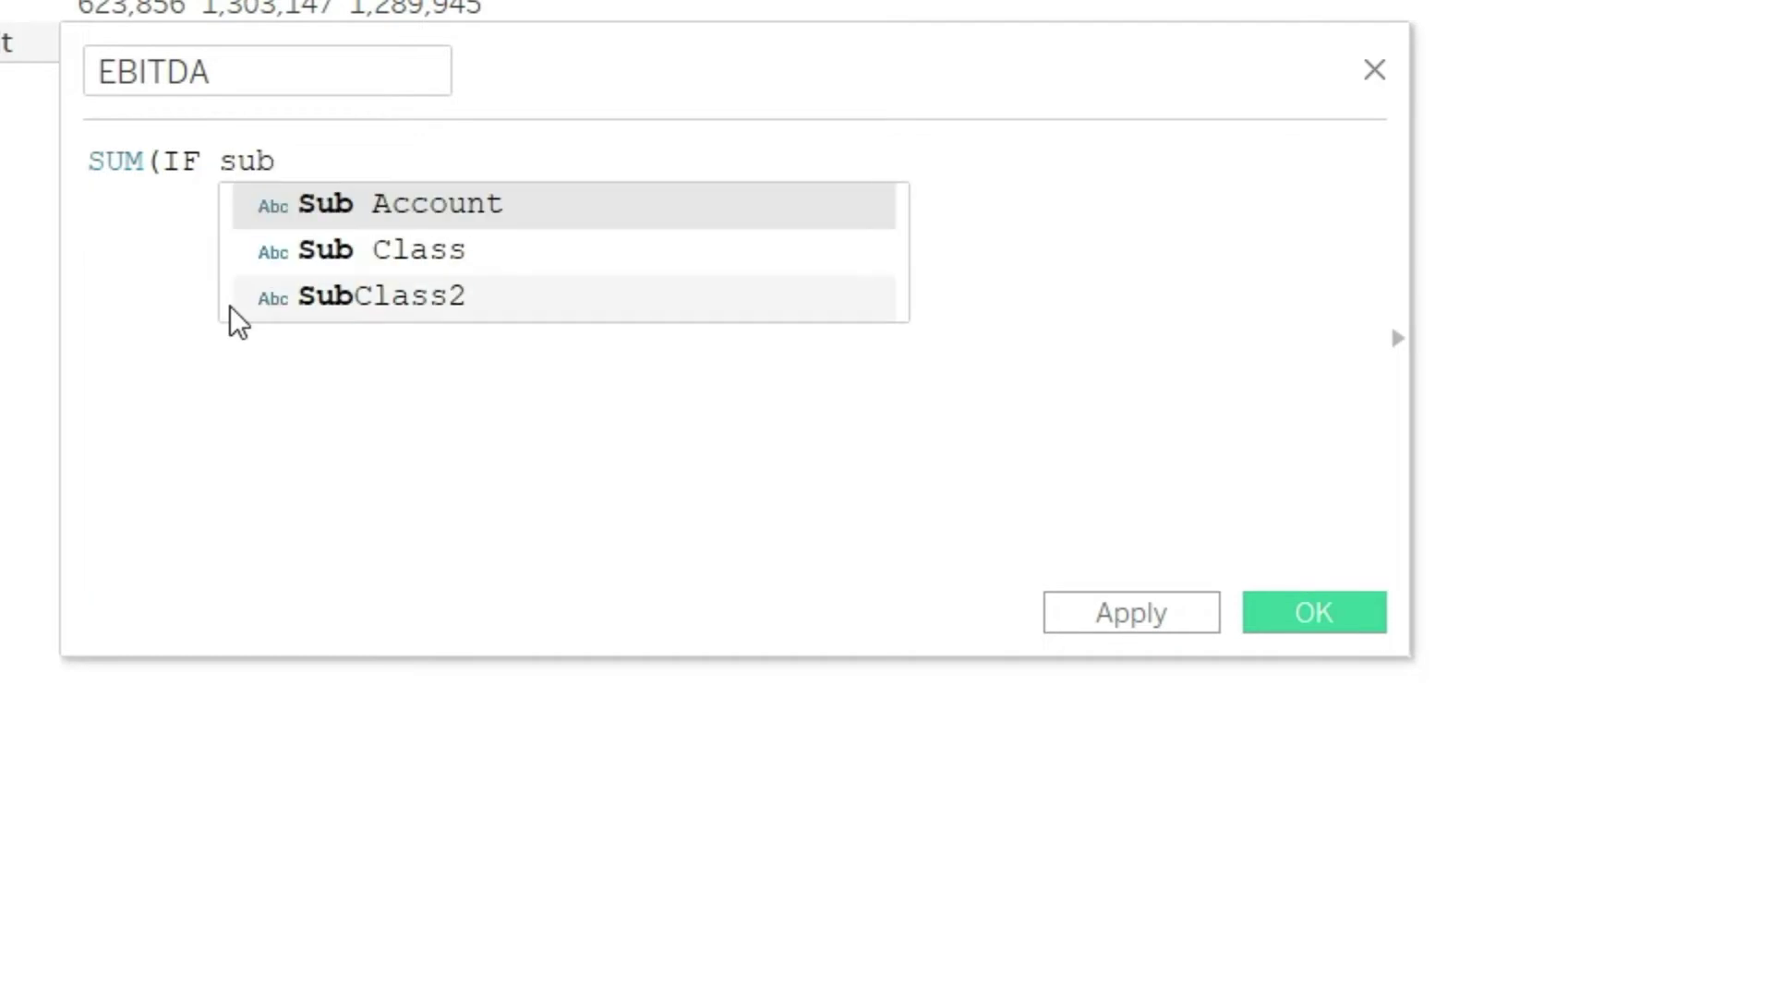
pyautogui.press('Down')
pyautogui.press('Return')
pyautogui.write('=')
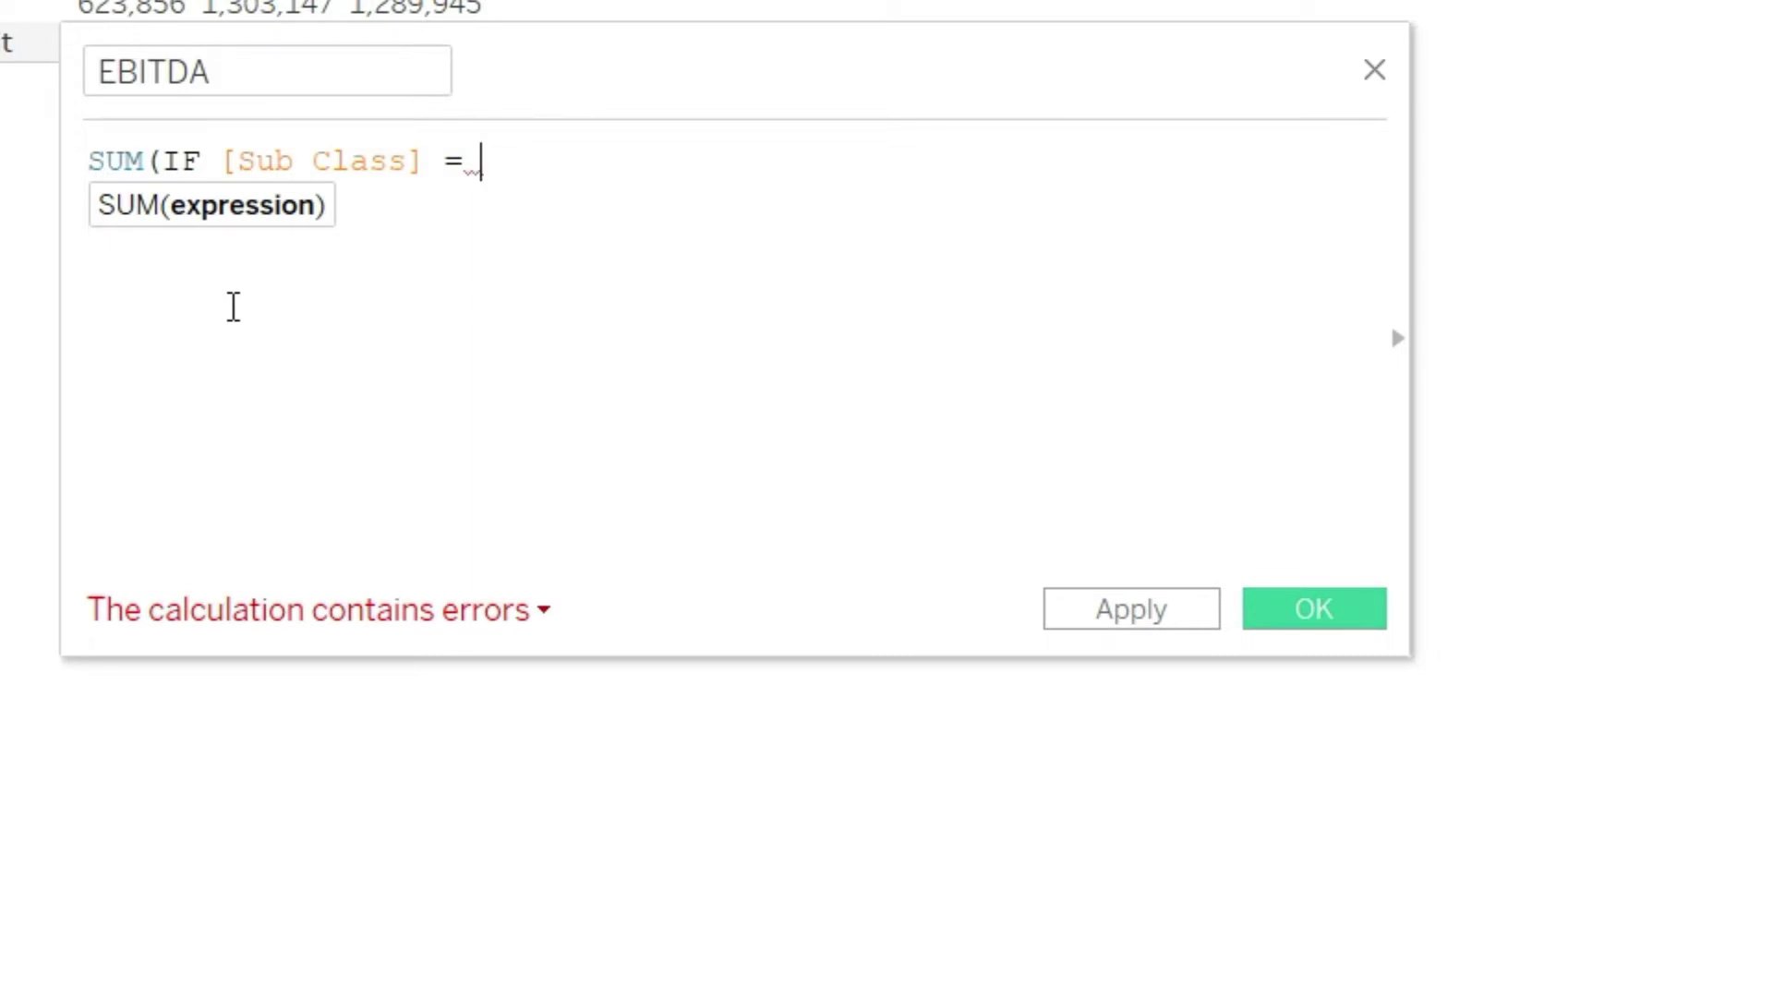
pyautogui.write('"')
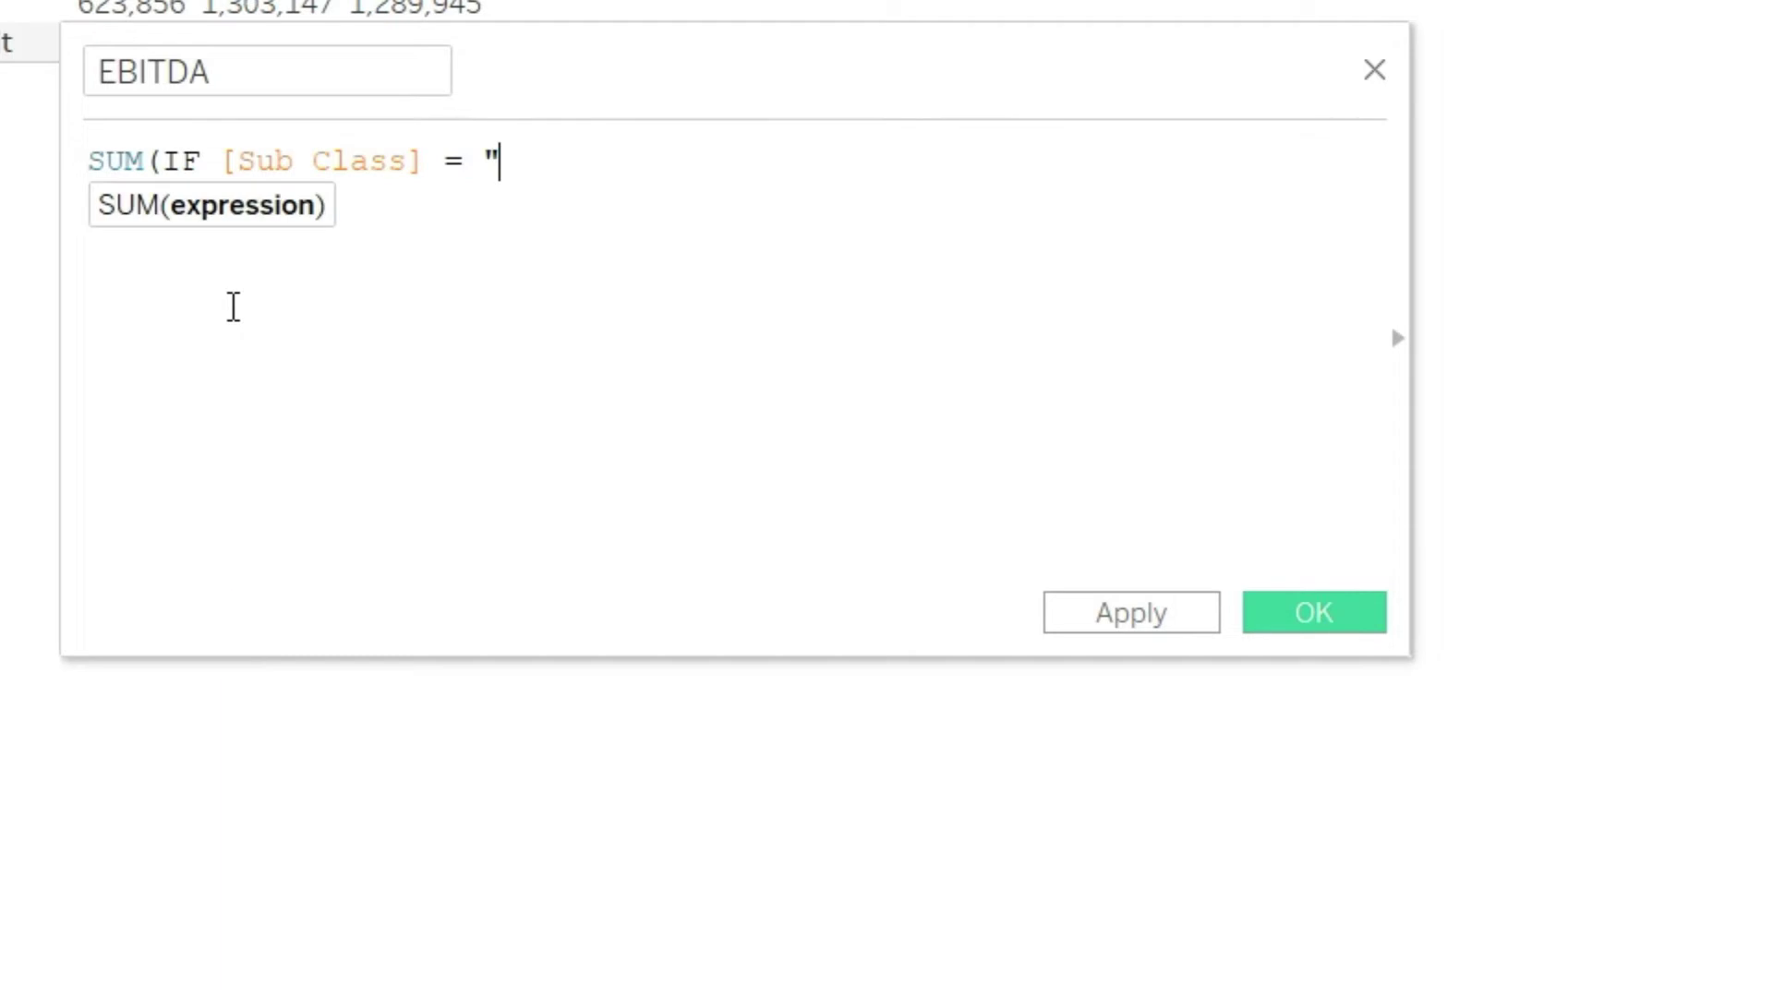
pyautogui.write('Sales"')
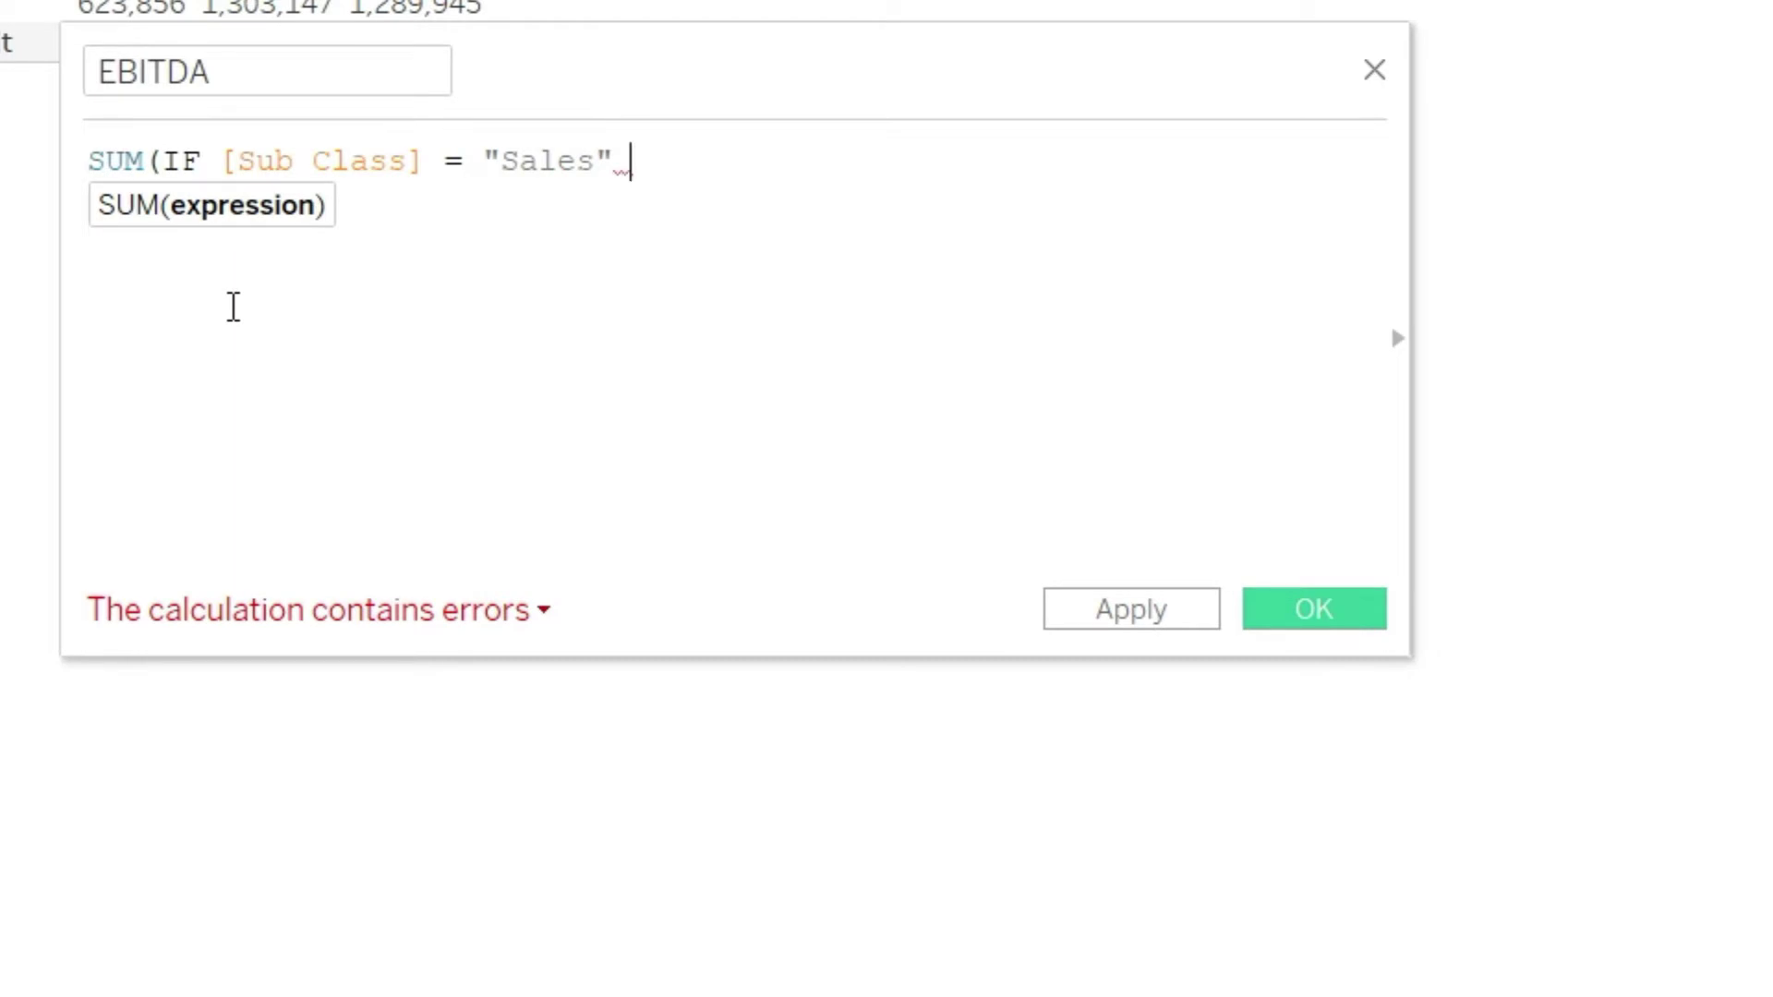
pyautogui.write('then')
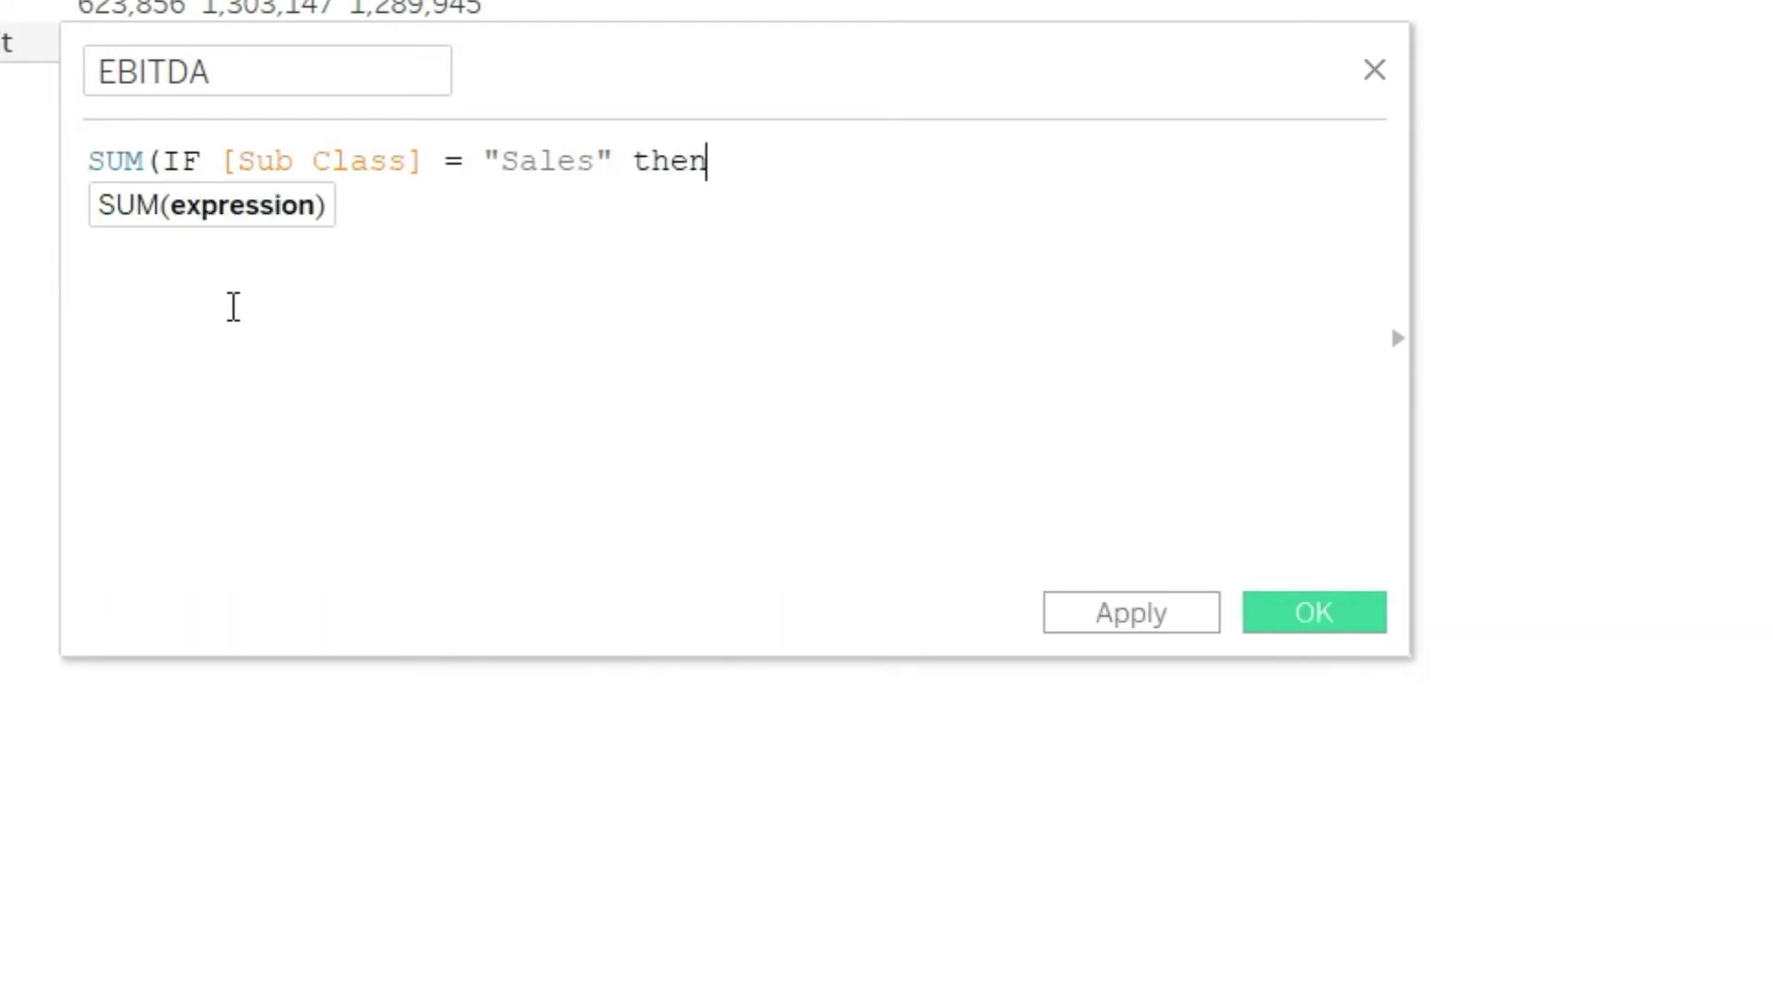
pyautogui.press('BackSpace')
pyautogui.press('Return')
pyautogui.write('amoun')
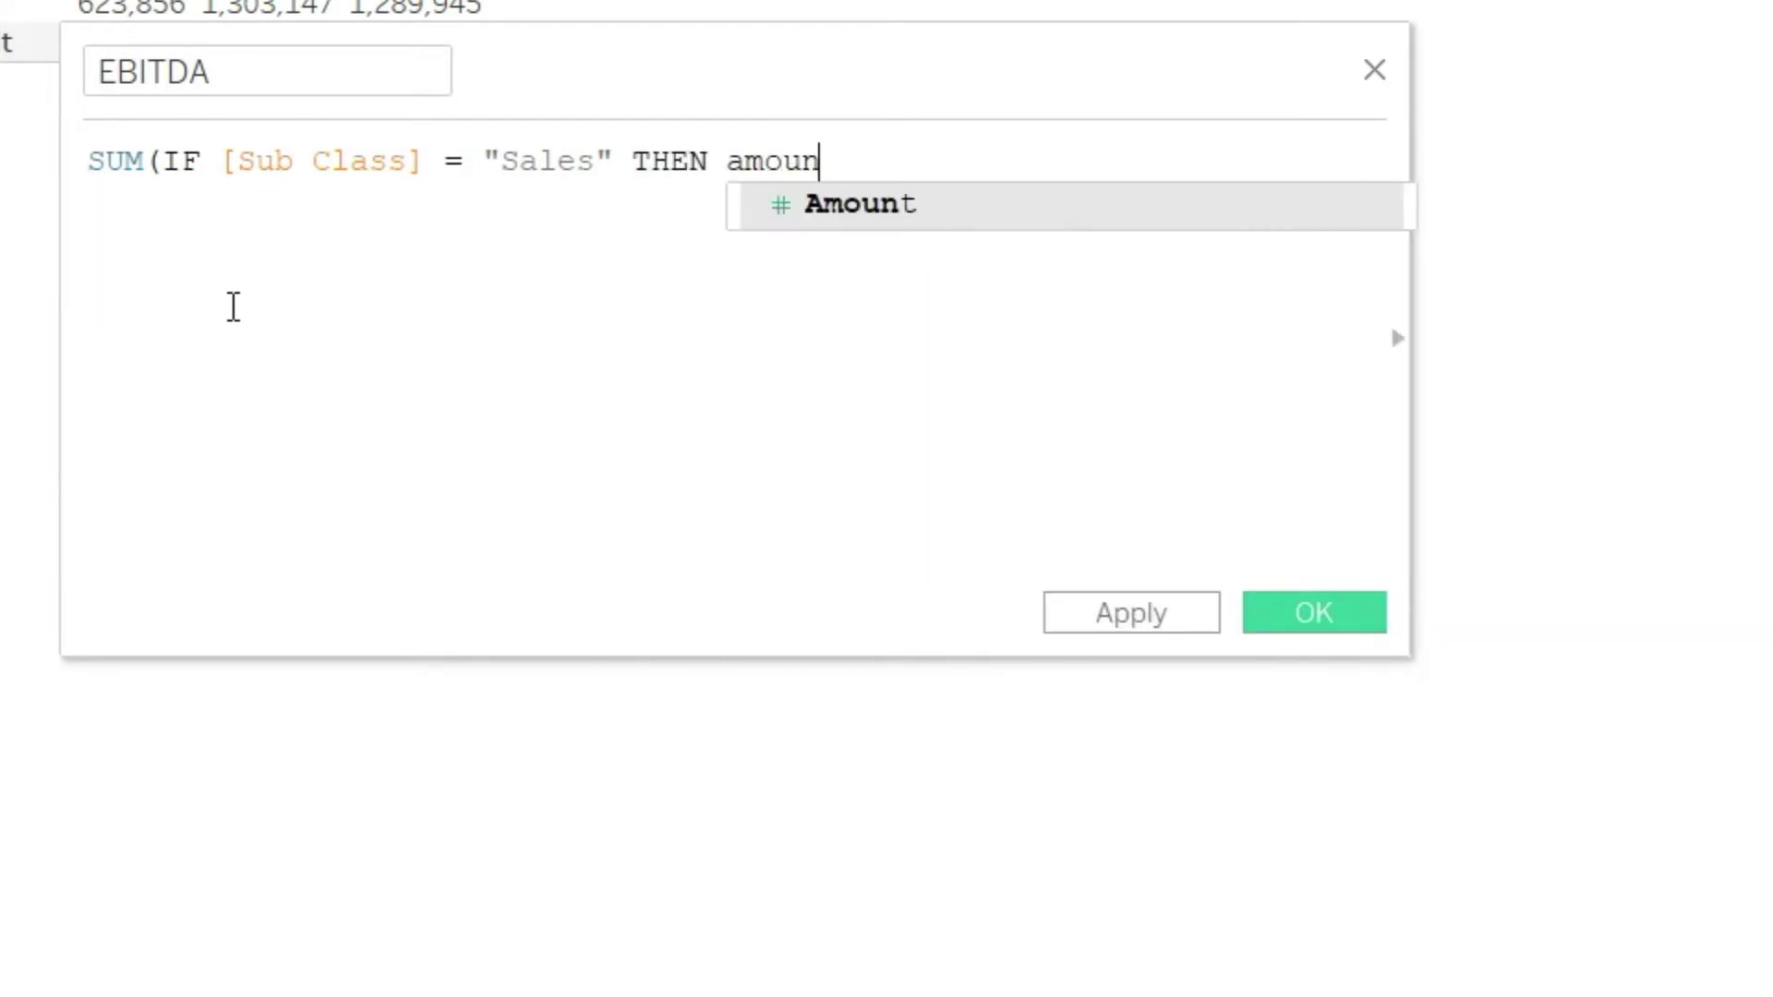
pyautogui.press('Return')
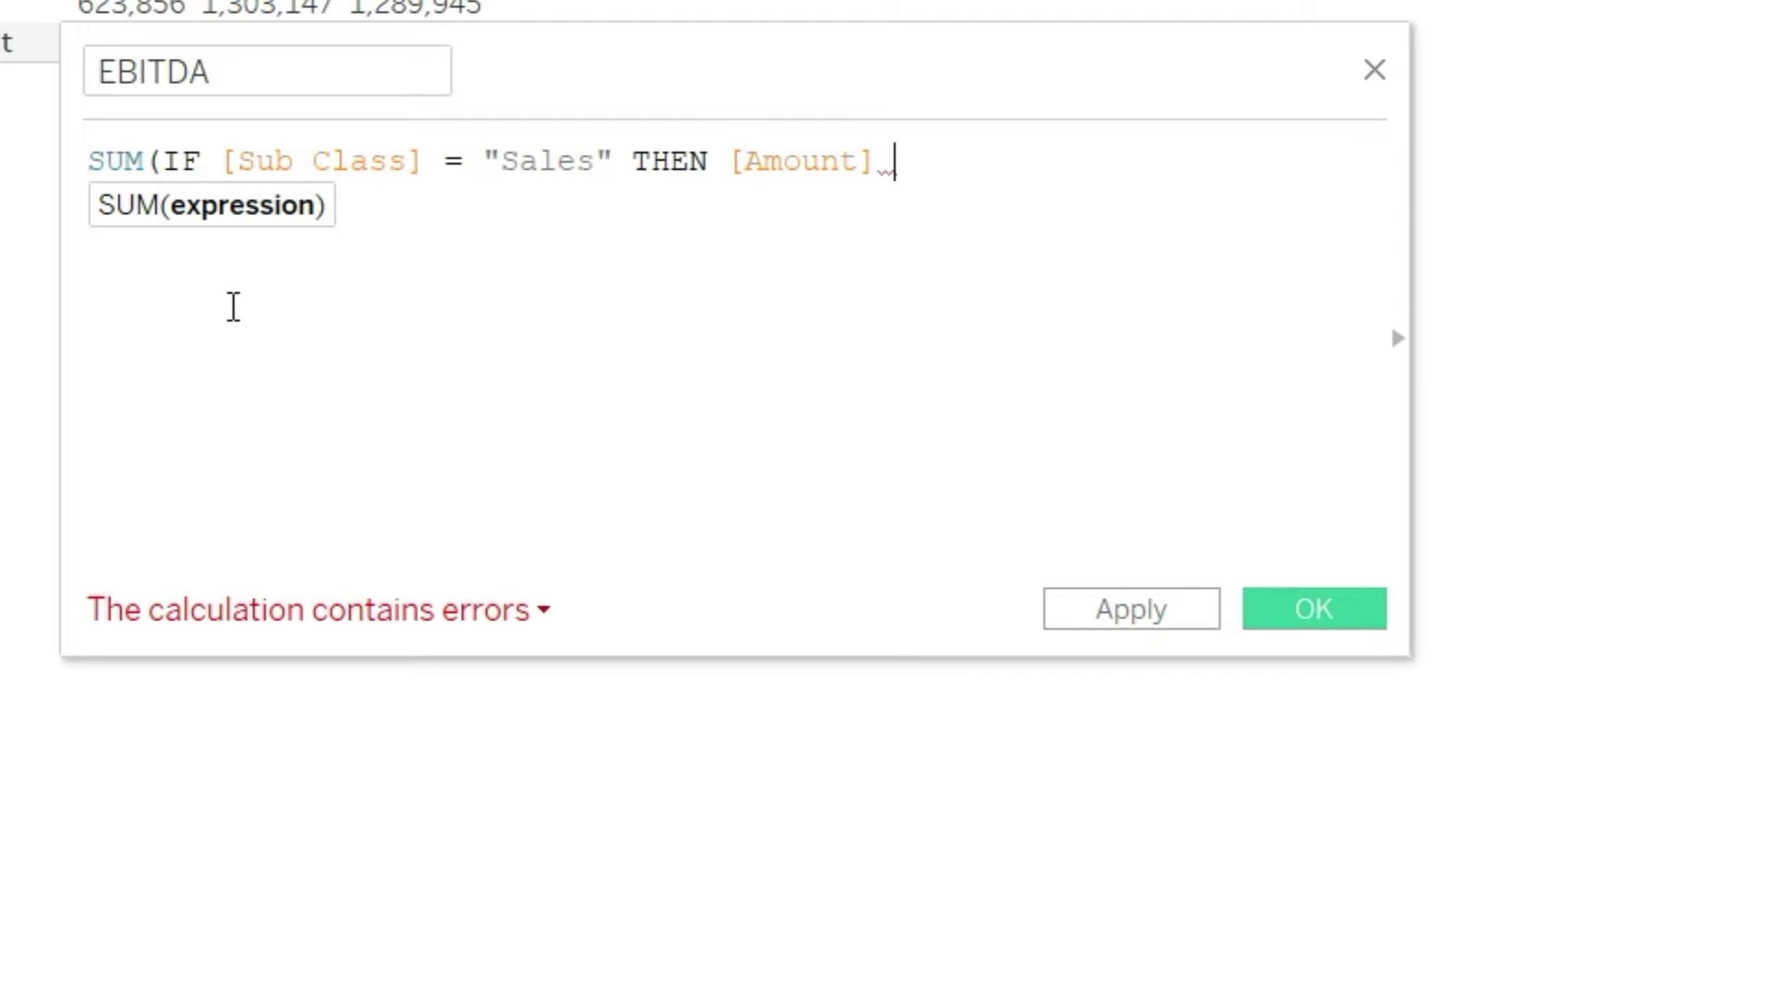
pyautogui.write('els')
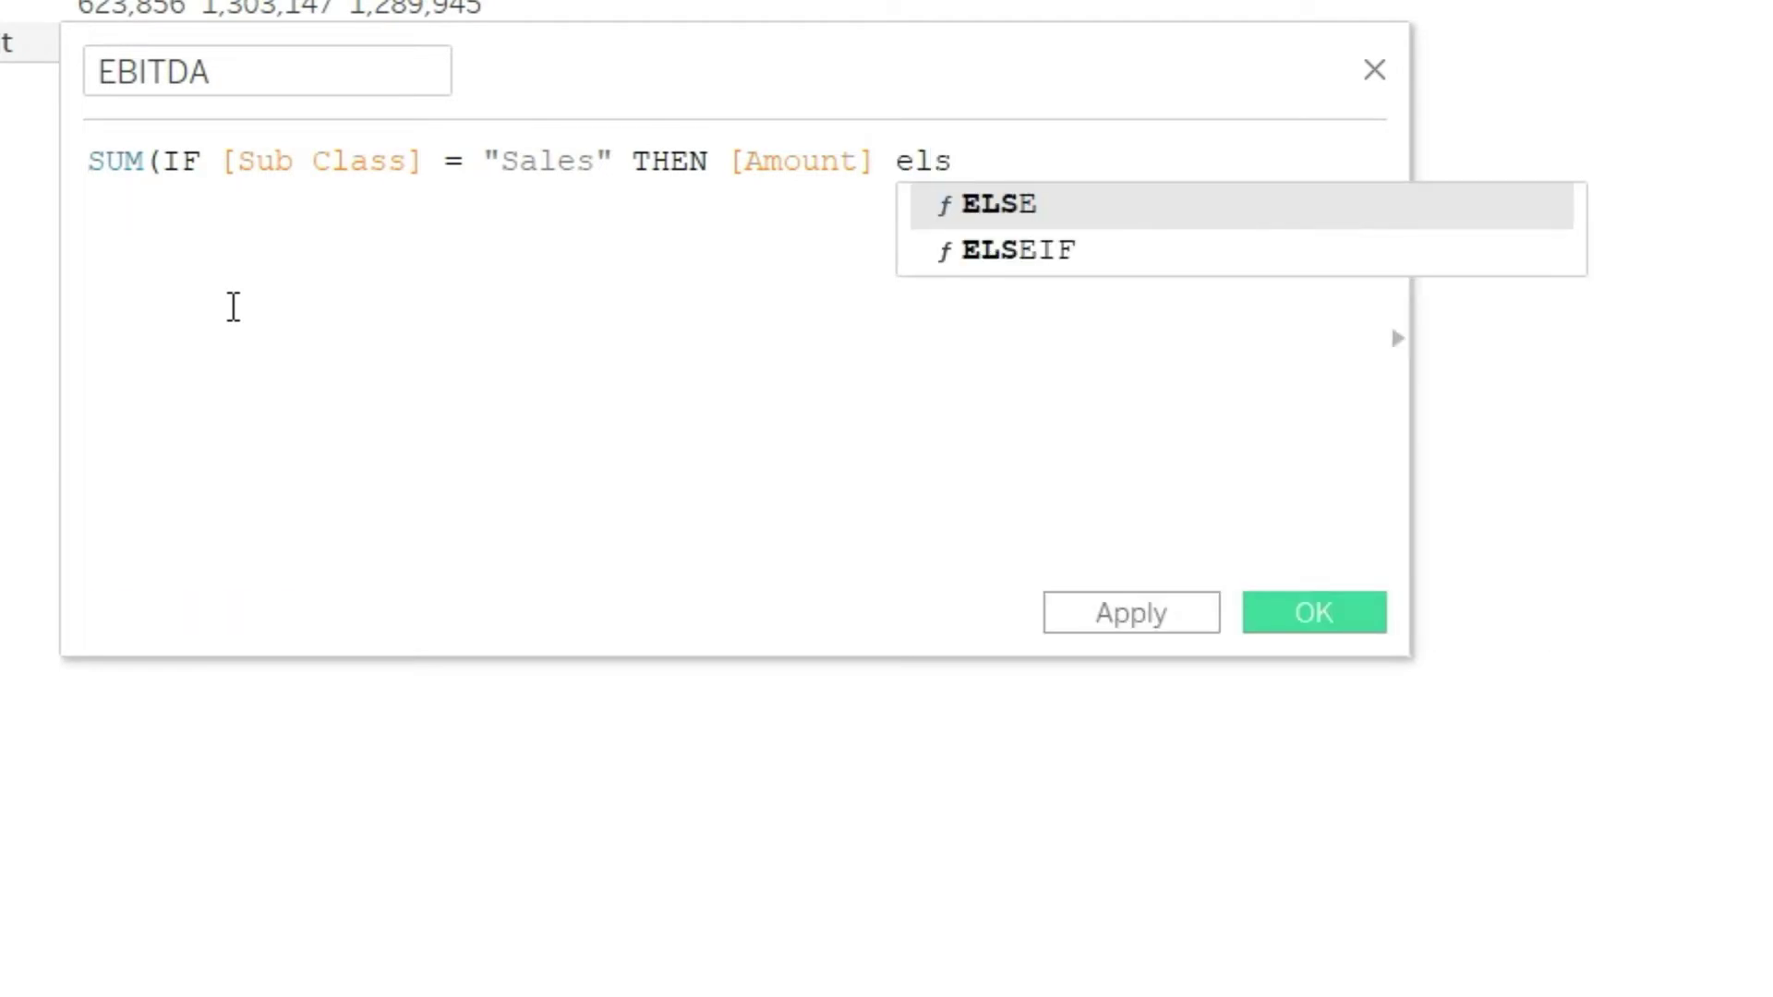
pyautogui.press('Down')
# Put ELSEIF on a new line with the condition [Sub Class] = "Cost of Sales".
pyautogui.press('Return')
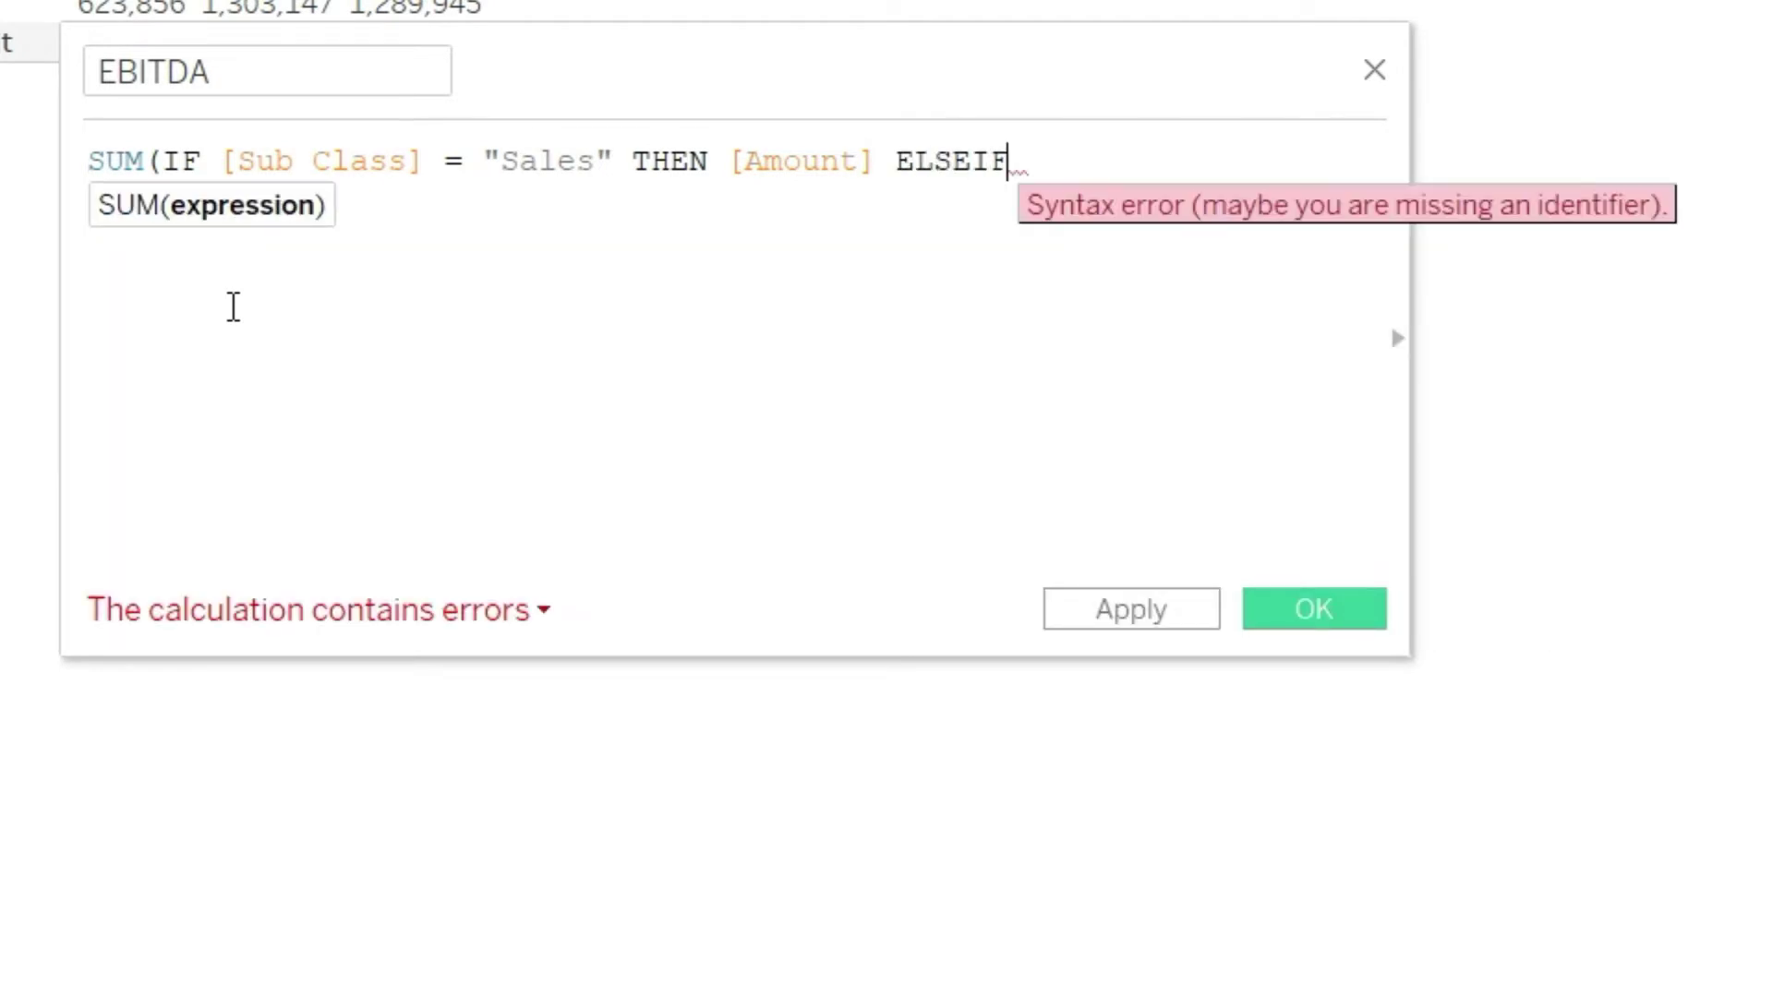
pyautogui.press('Left')
pyautogui.press('Left')
pyautogui.press('Left')
pyautogui.press('Left')
pyautogui.press('Left')
pyautogui.press('Left')
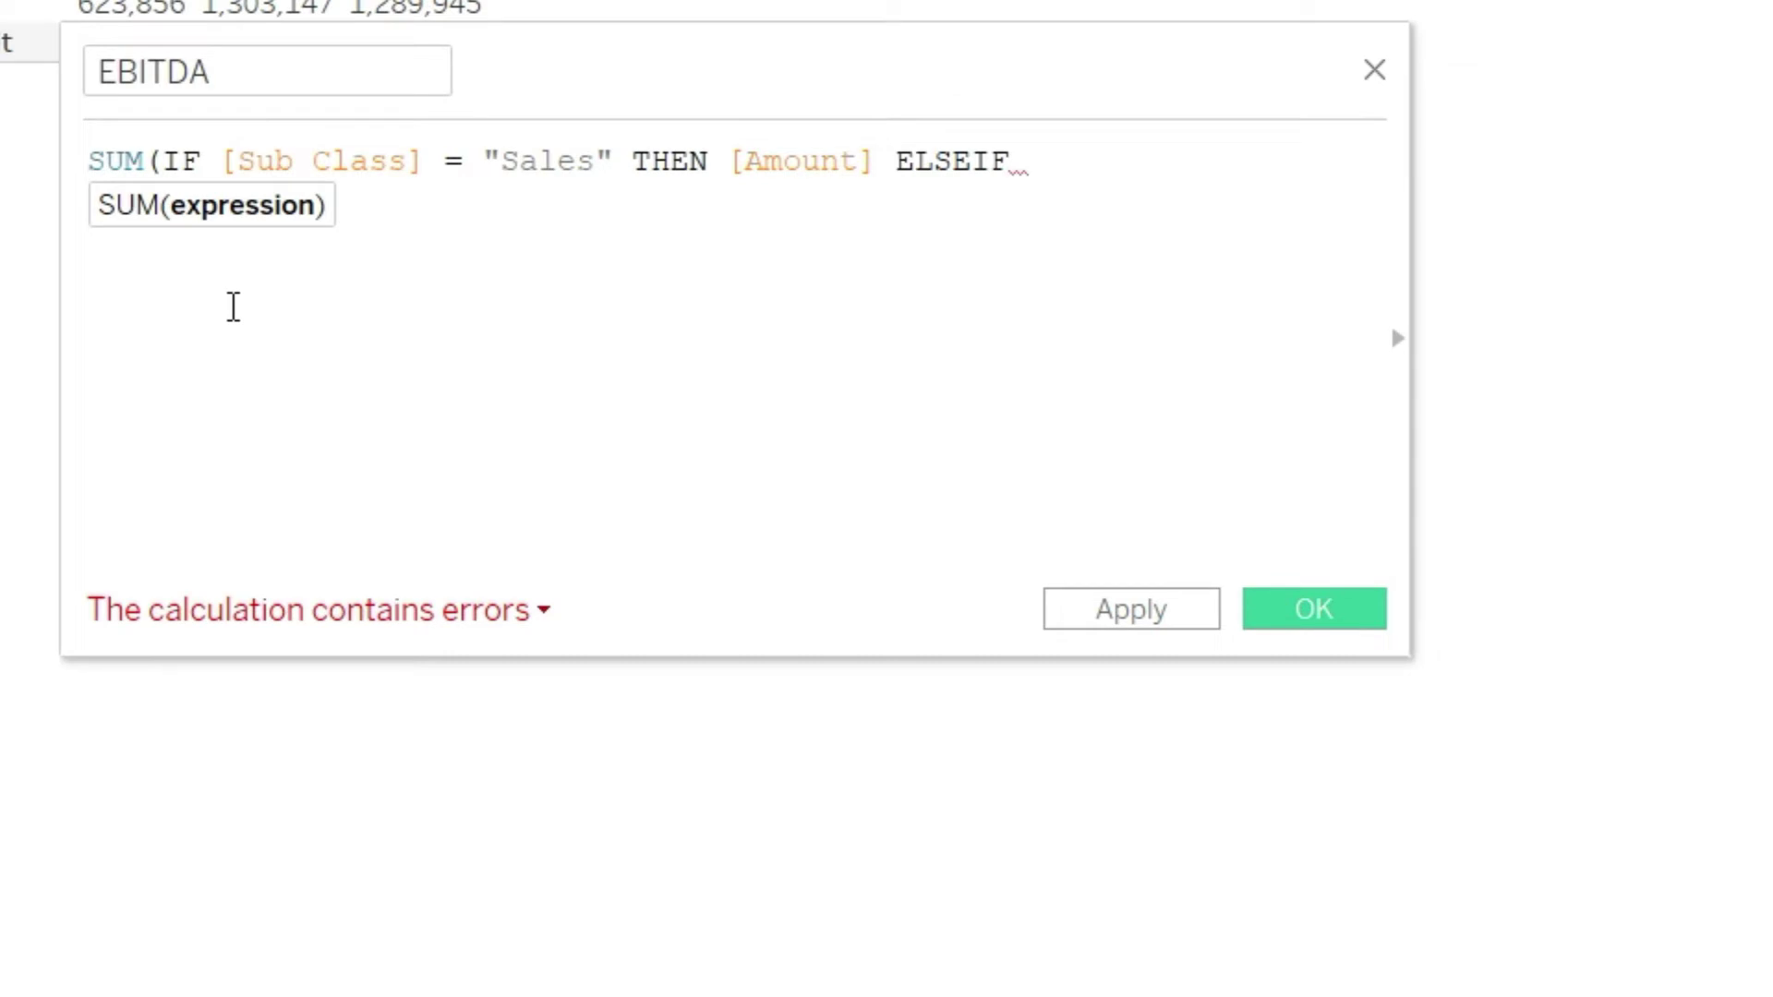
pyautogui.press('Return')
pyautogui.press('End')
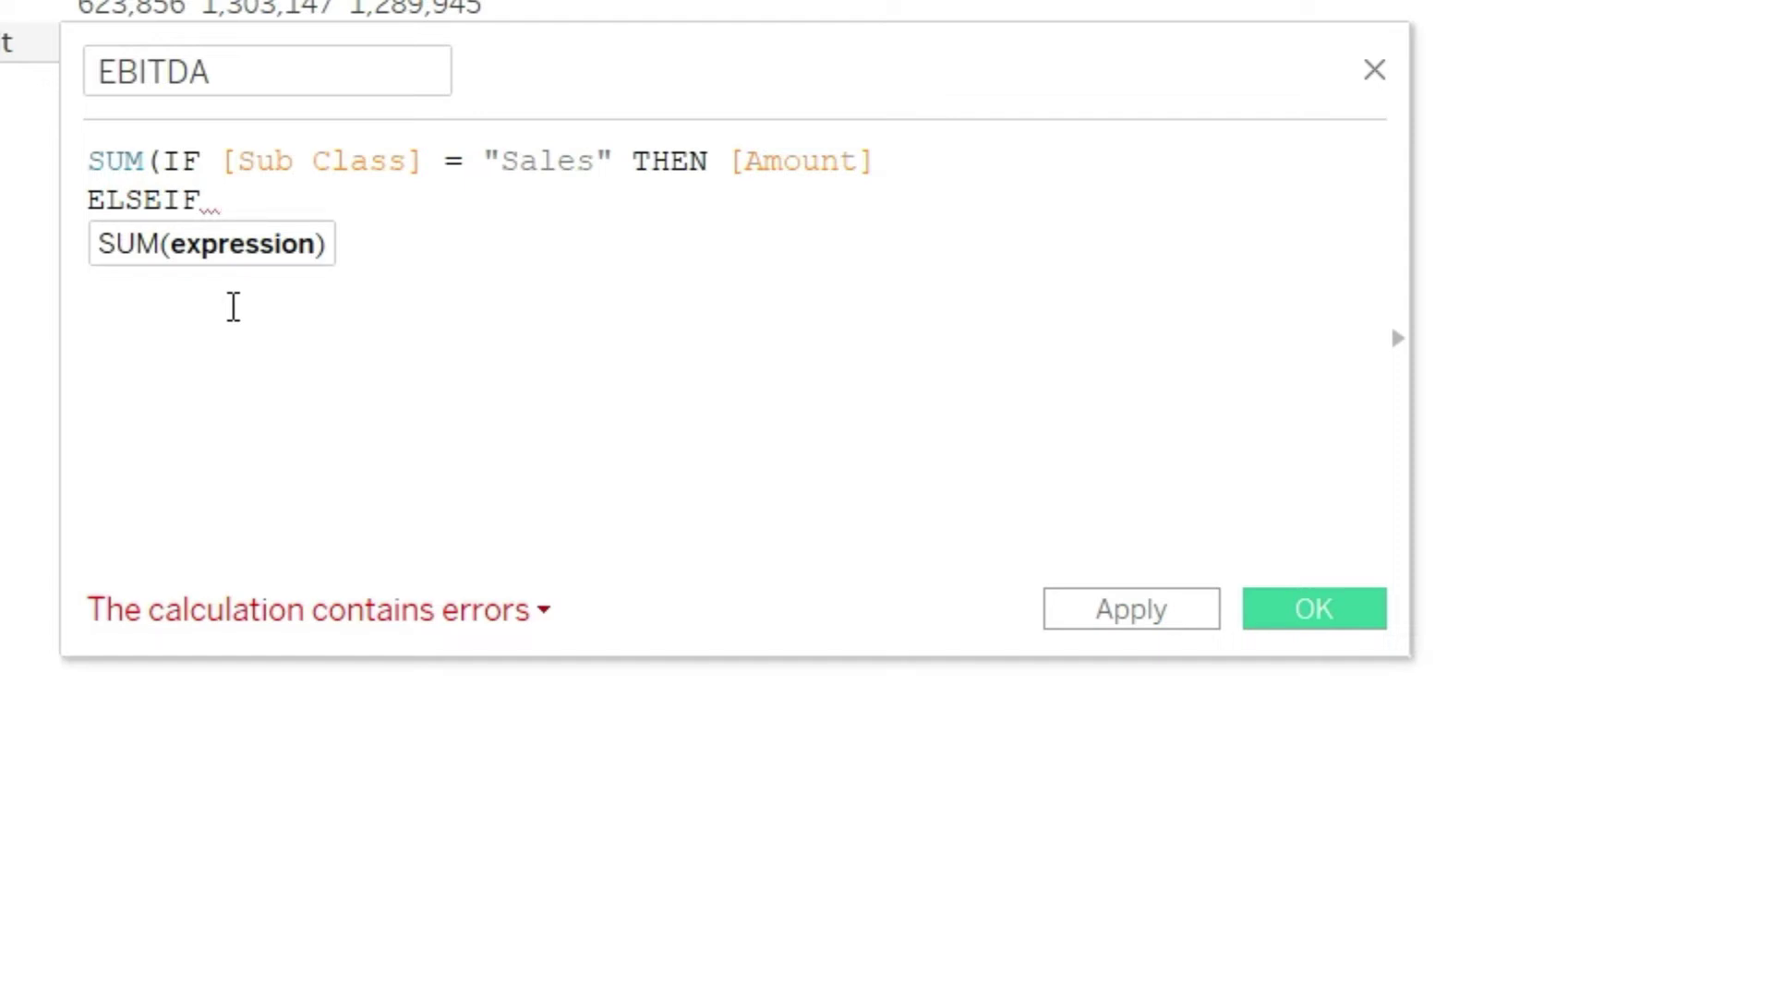
pyautogui.write('sub')
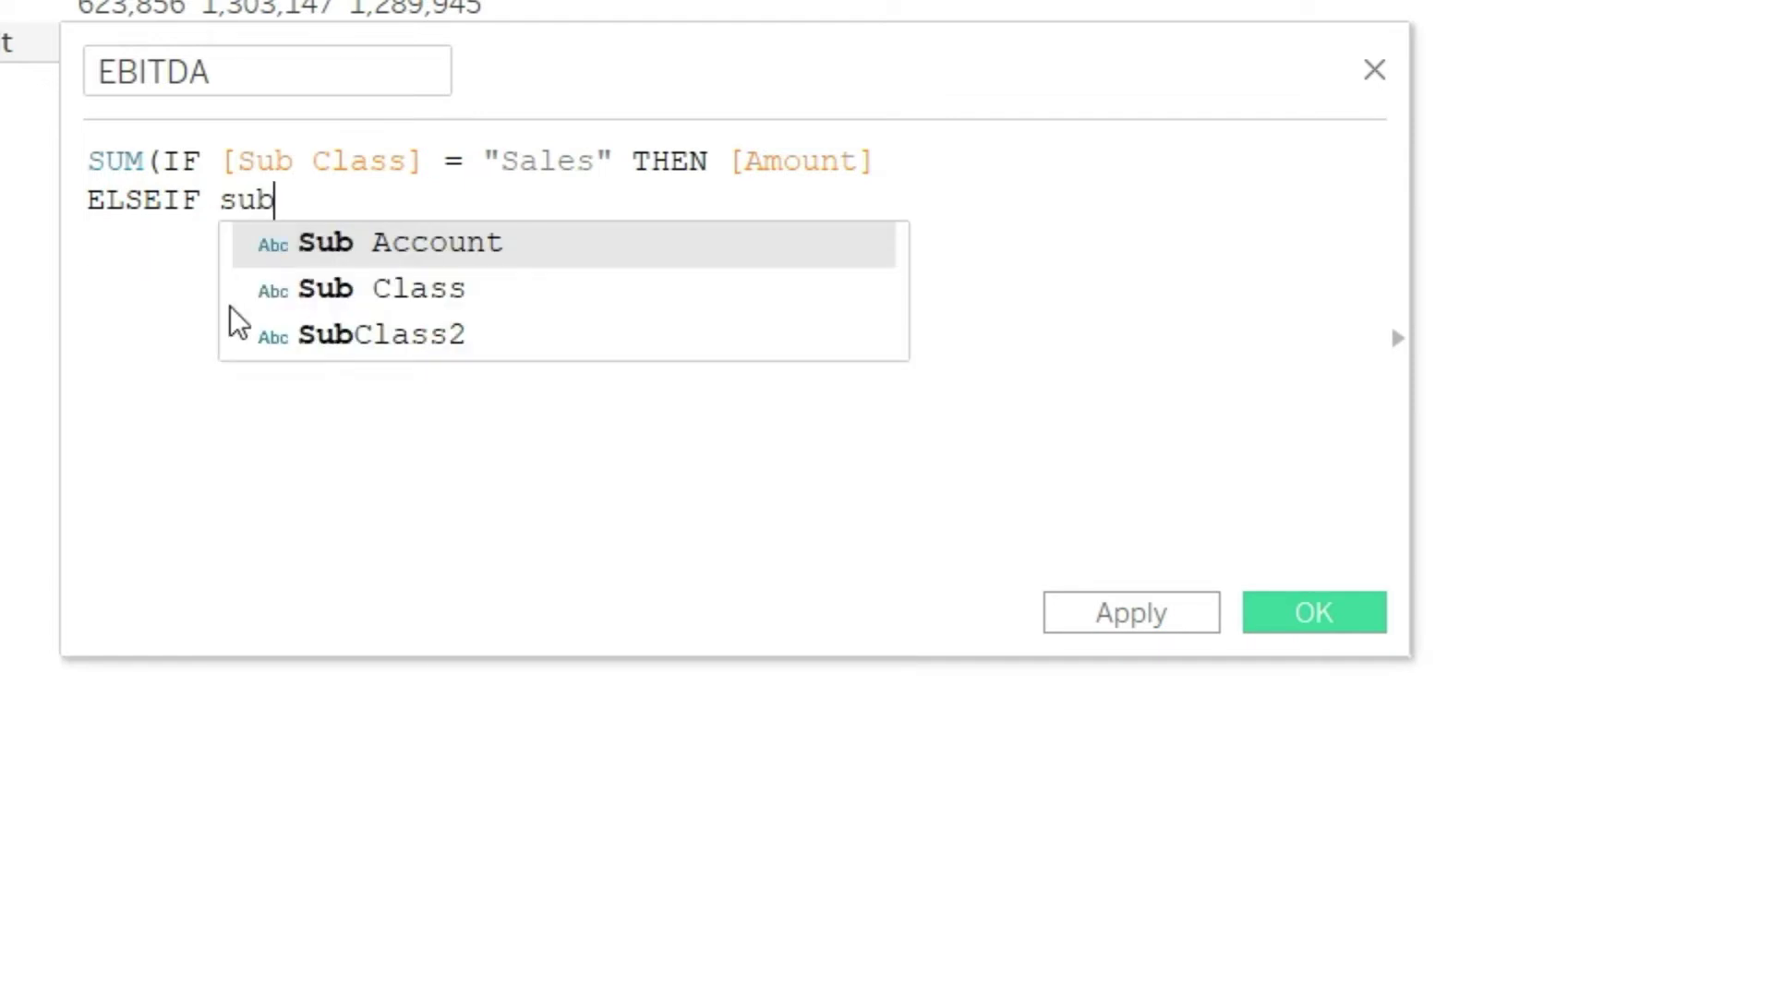
pyautogui.click(233, 310)
pyautogui.write('= "Cost of Sales"')
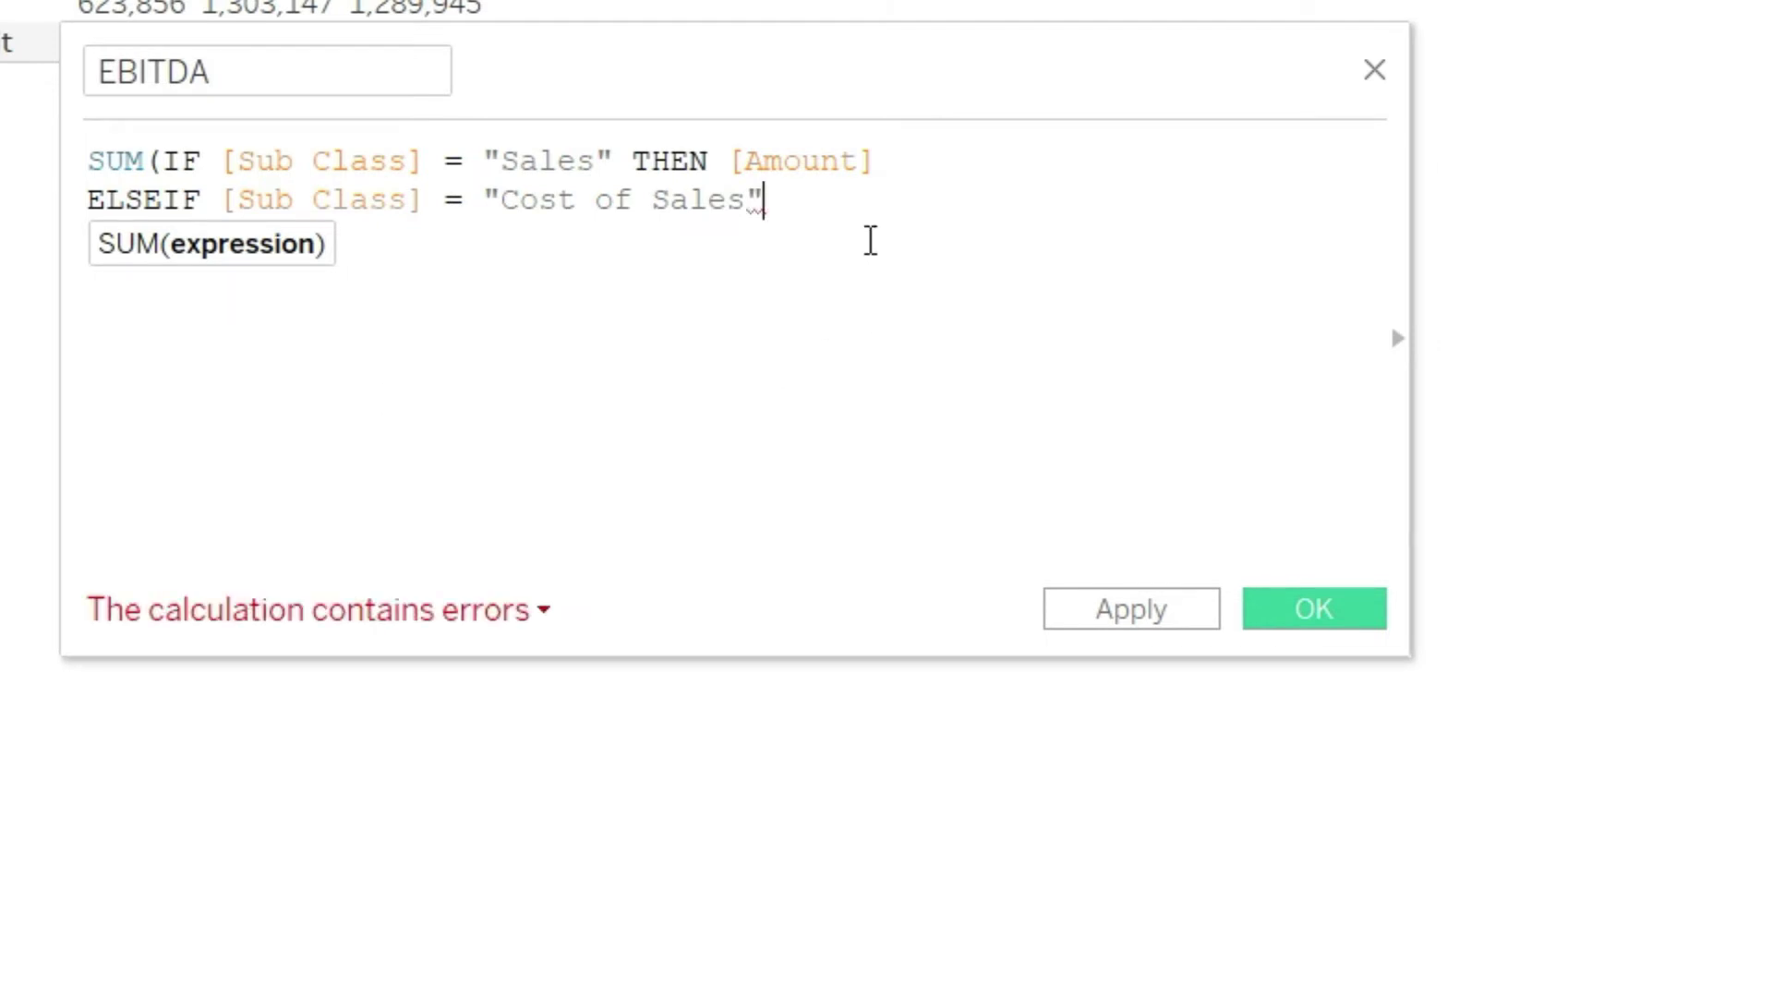
# Finish the Cost of Sales branch with THEN [Amount] and start an else line.
pyautogui.write('then')
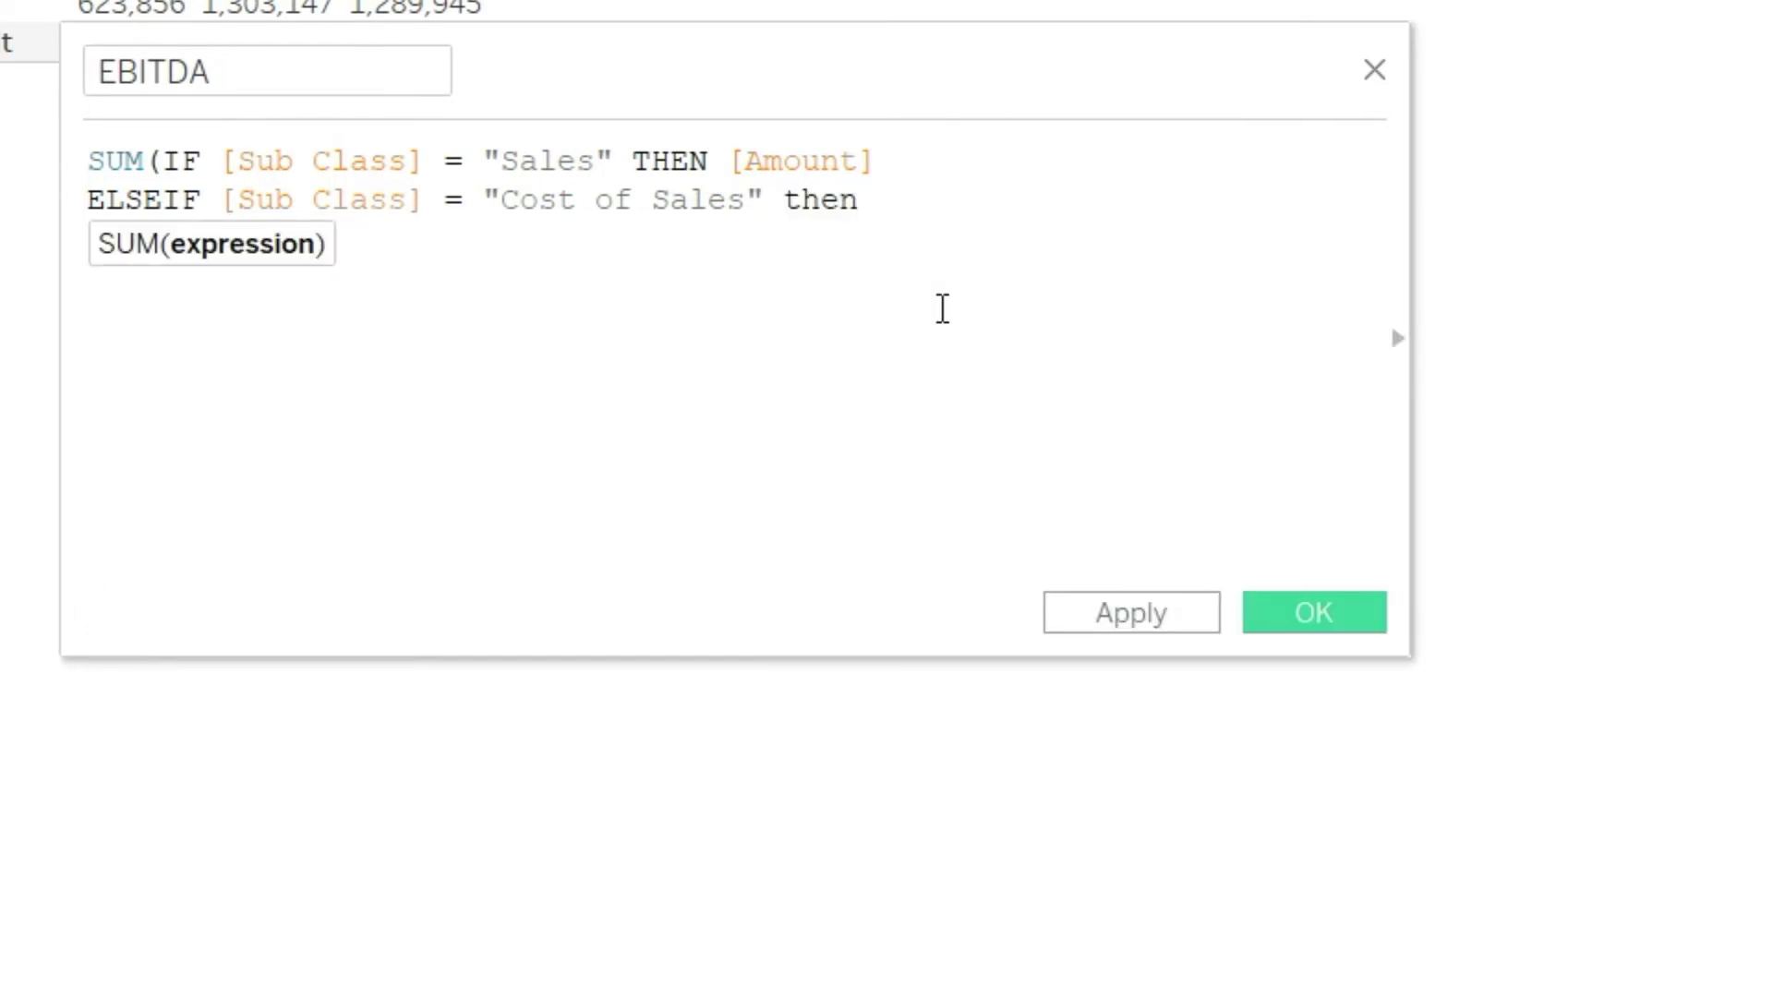
pyautogui.press('Return')
pyautogui.write('amou')
pyautogui.press('Return')
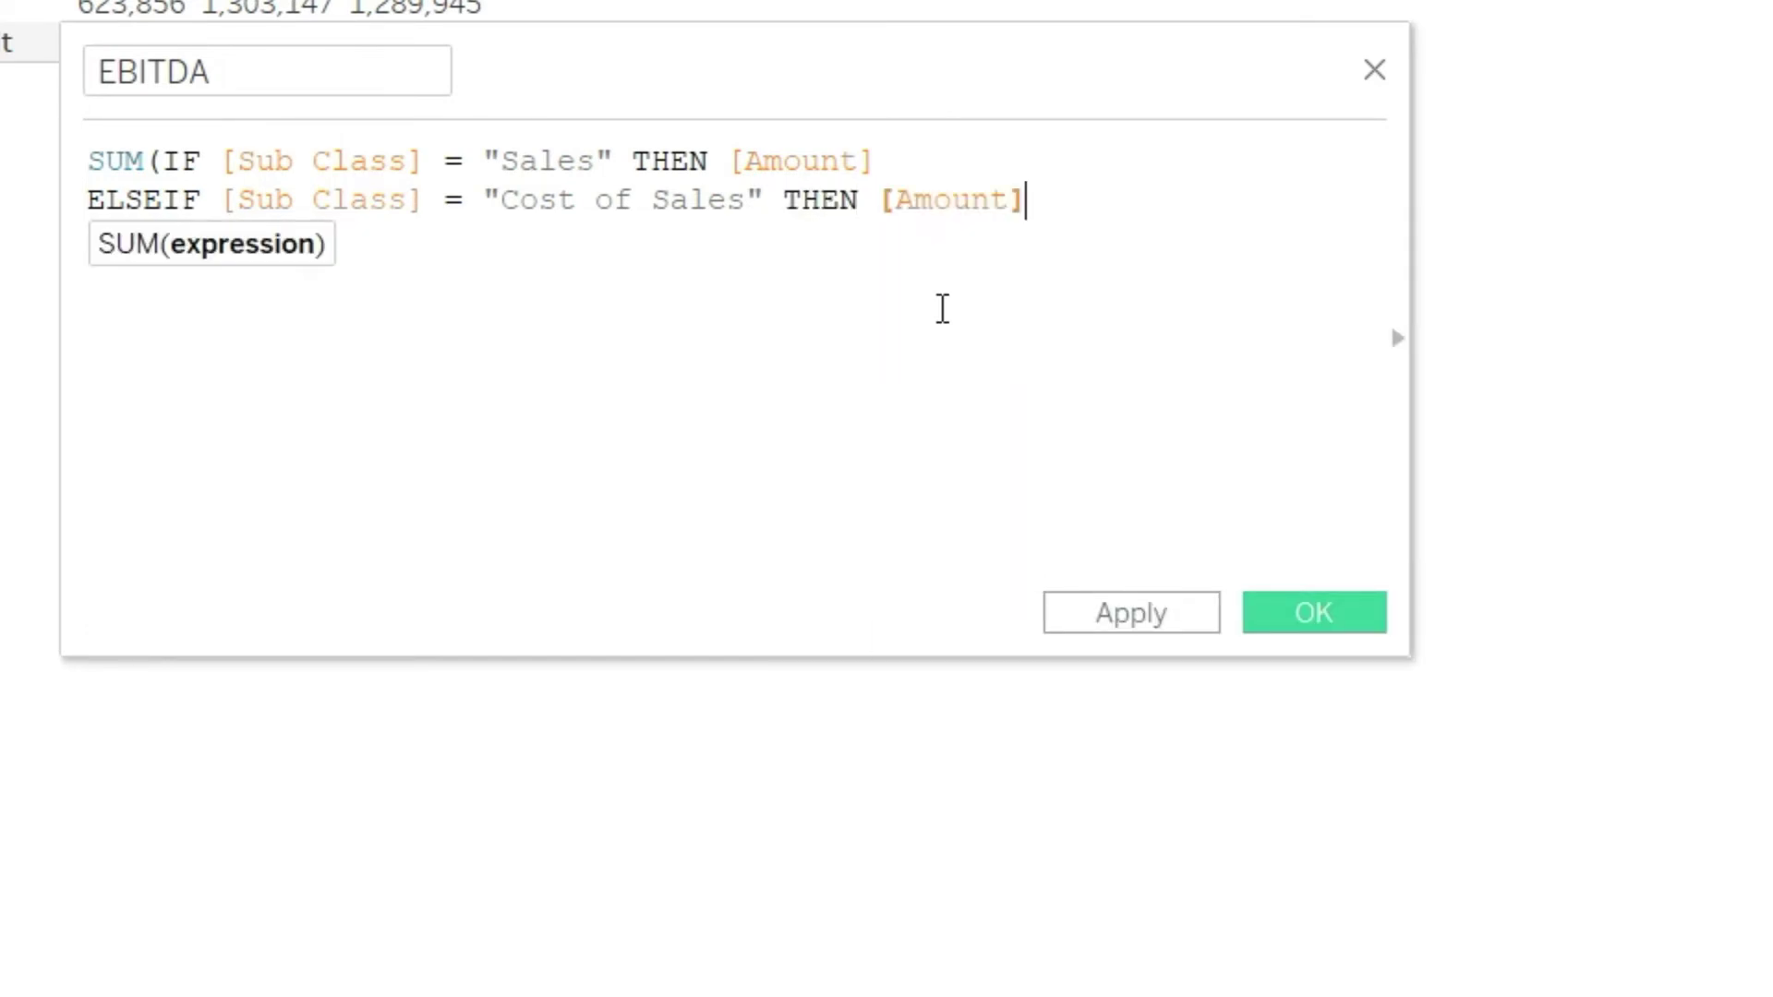
pyautogui.press('Return')
pyautogui.write('else')
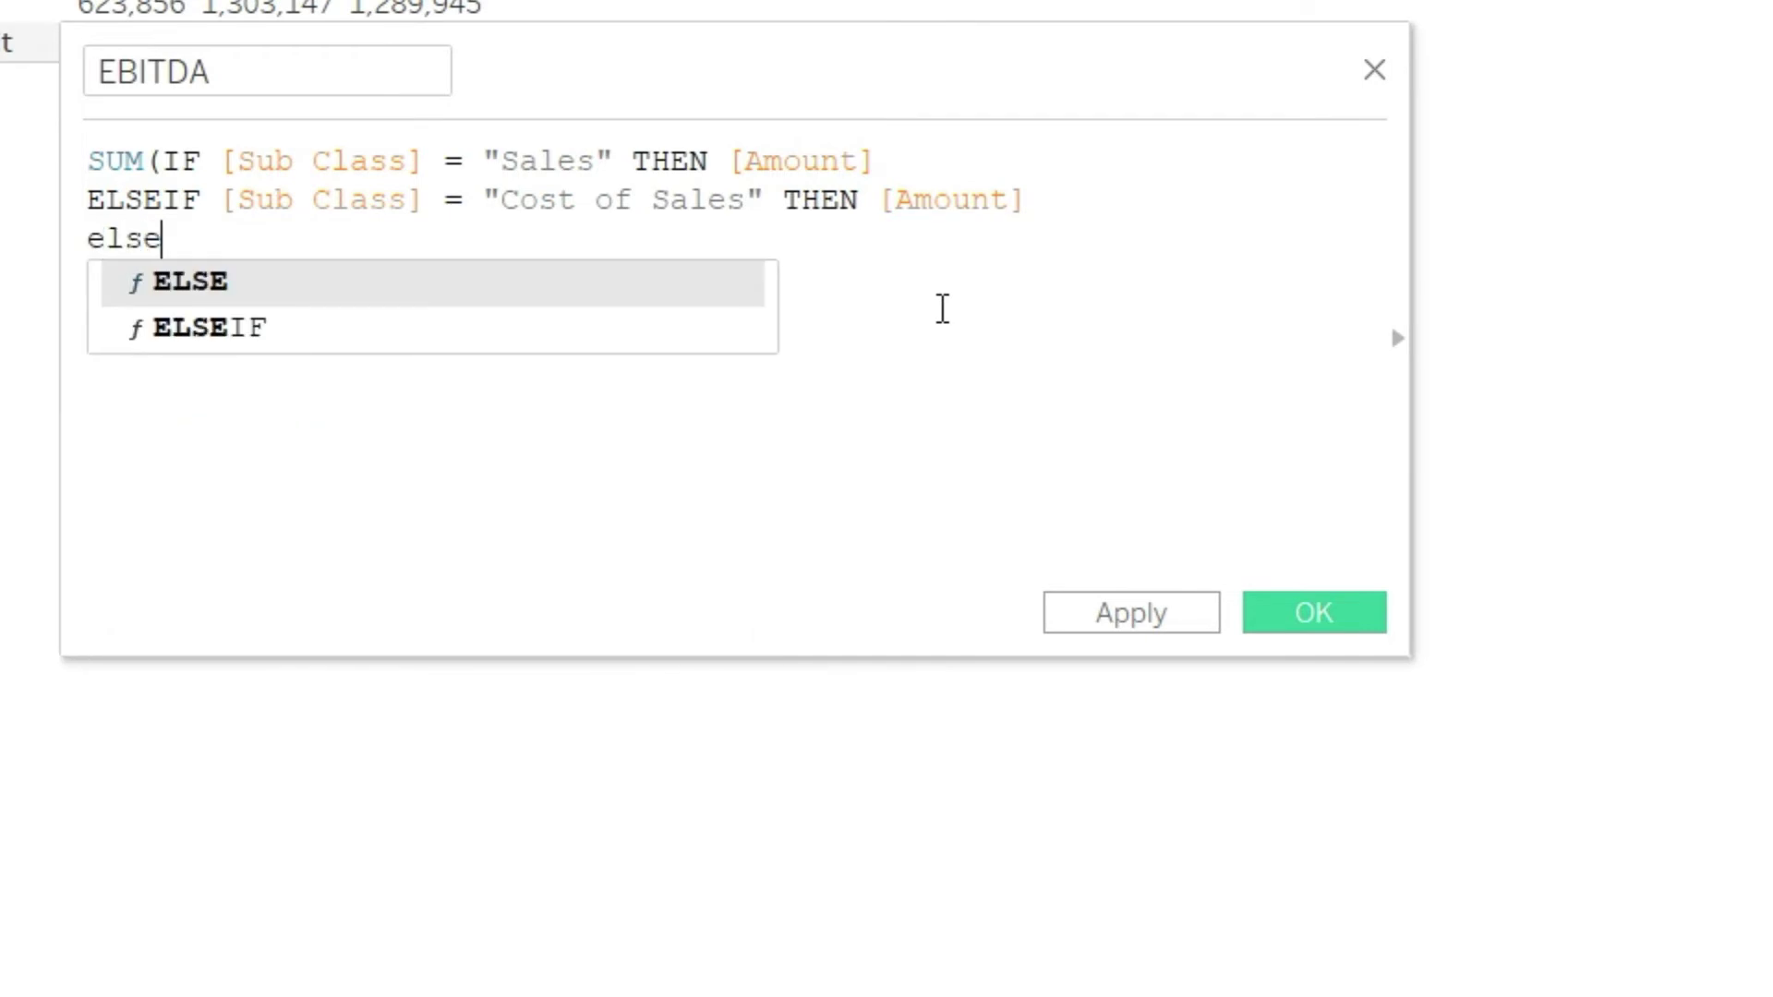
# Add a third branch ELSEIF [Sub Class] = "Operating expenses".
pyautogui.press('Down')
pyautogui.press('Return')
pyautogui.write('subc')
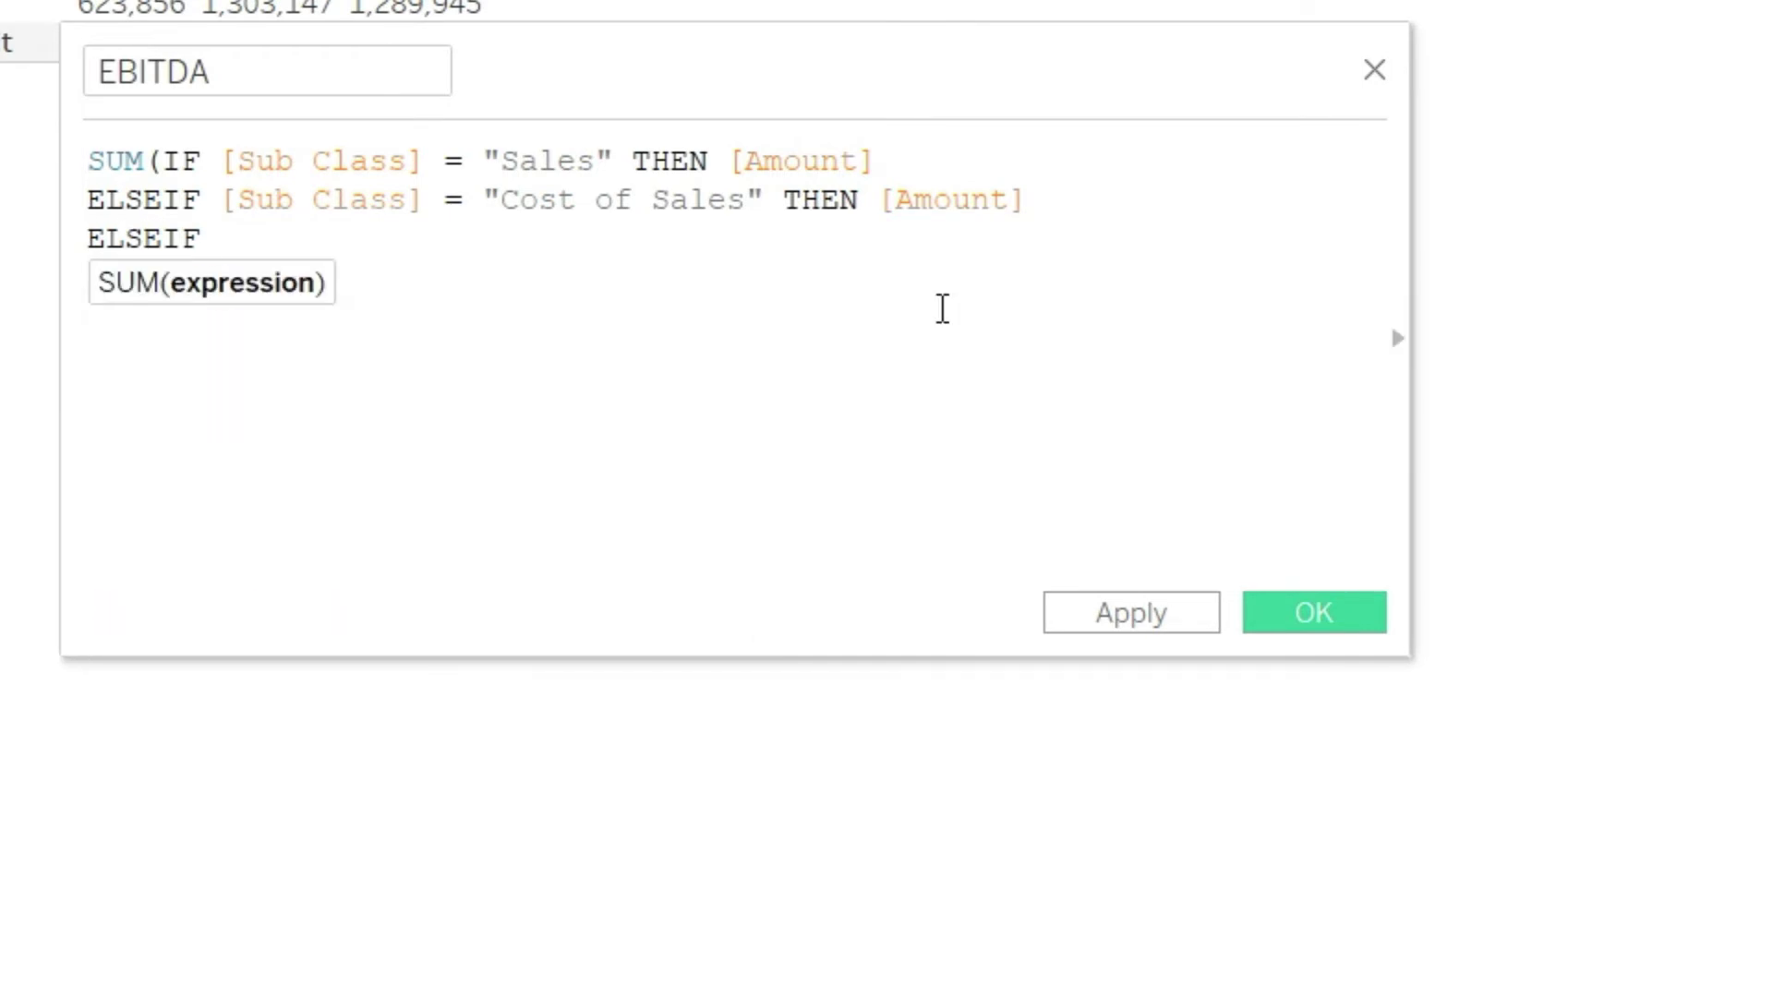
pyautogui.press('BackSpace')
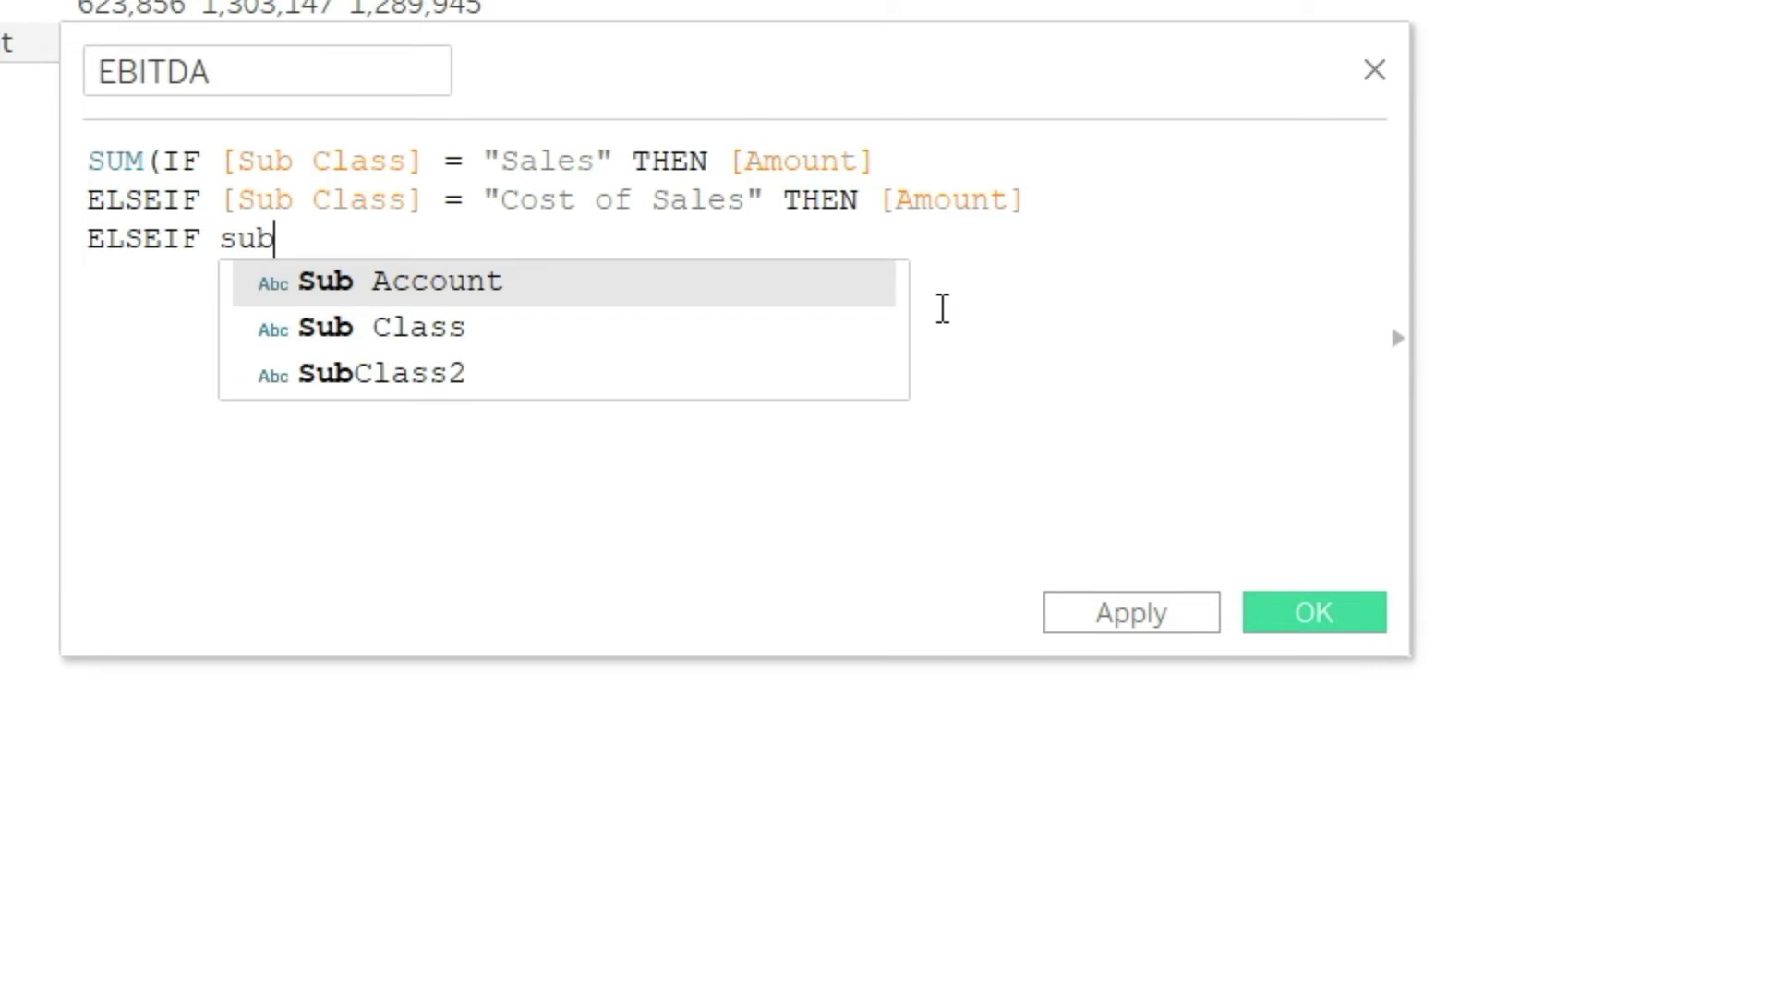
pyautogui.press('Down')
pyautogui.press('Return')
pyautogui.write('-')
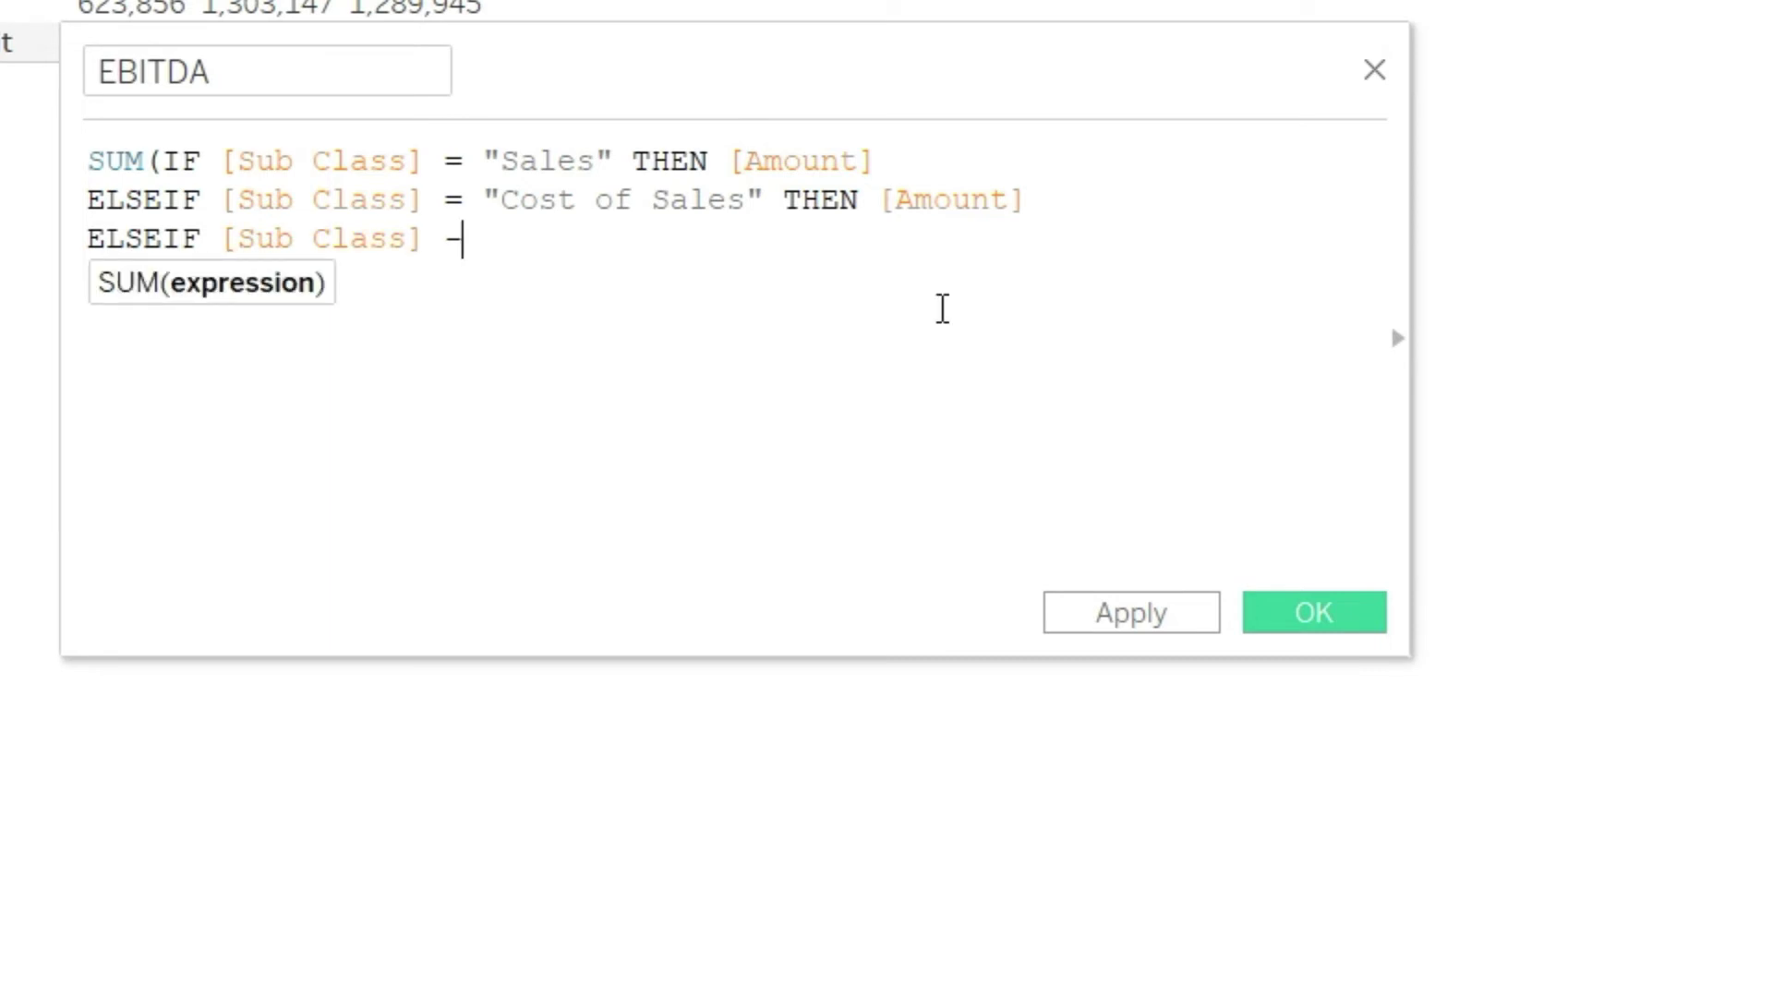
pyautogui.press('BackSpace')
pyautogui.press('BackSpace')
pyautogui.write('= "Operating ')
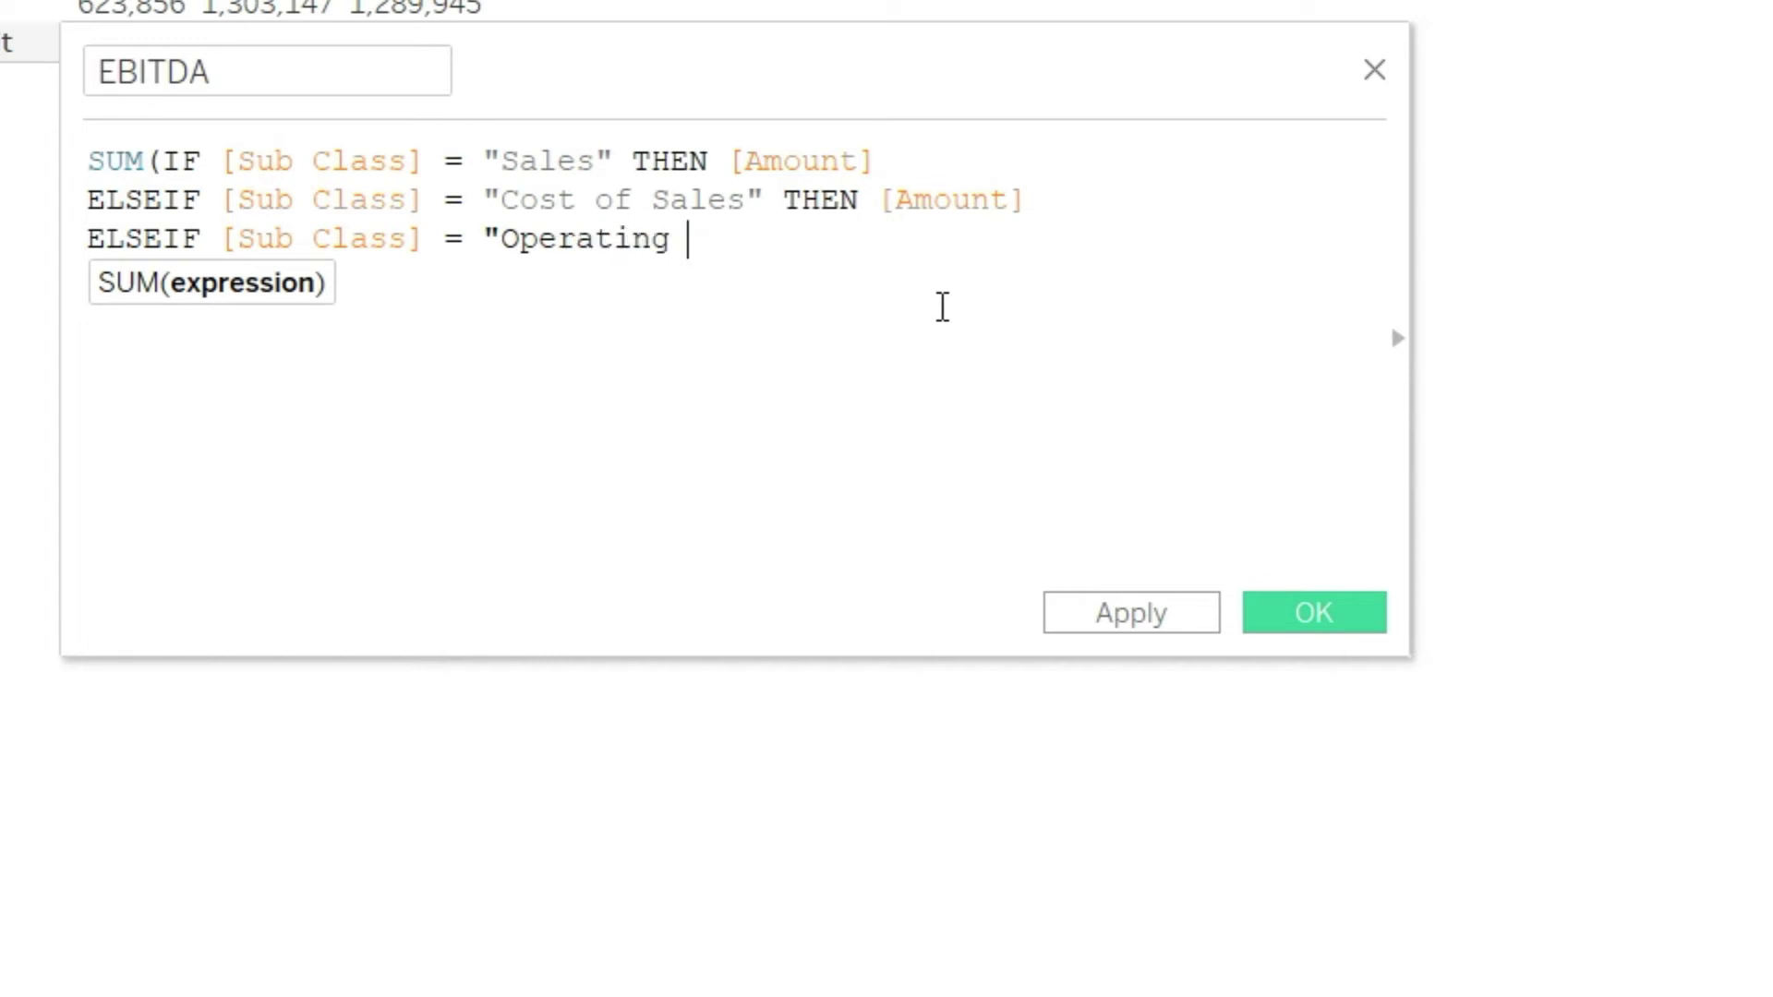
pyautogui.write('expe')
pyautogui.press('BackSpace')
pyautogui.write('pens')
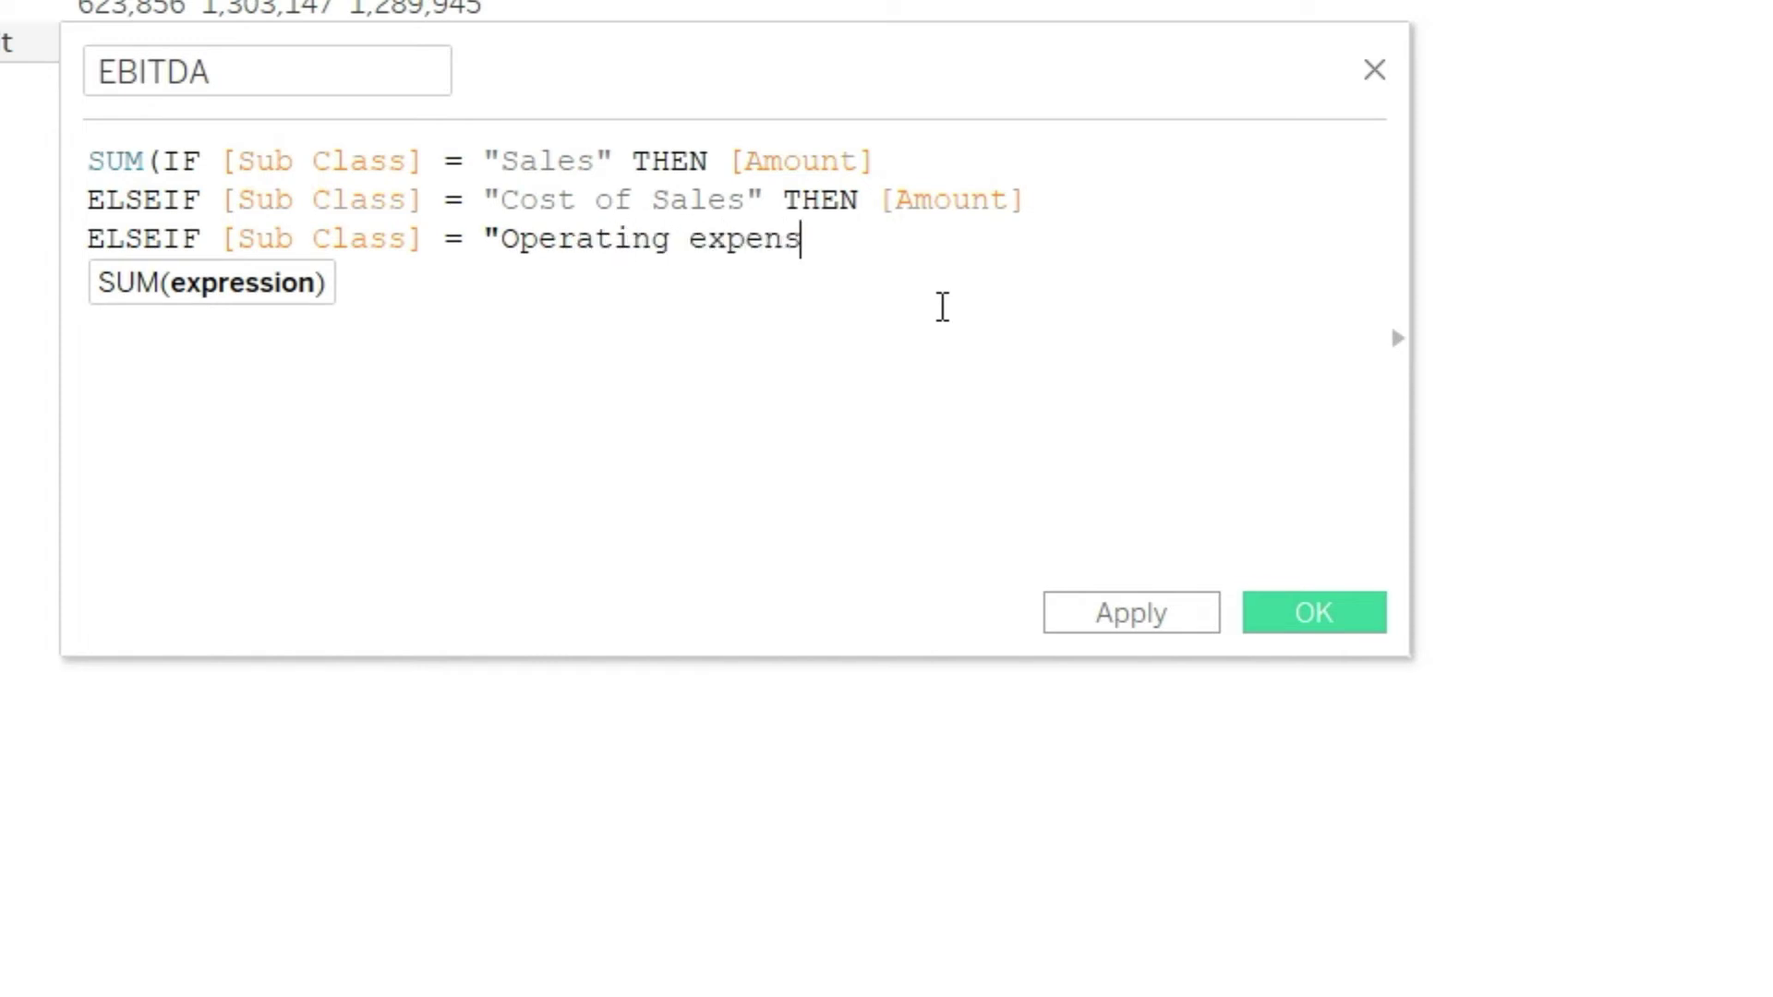
pyautogui.write('es" then')
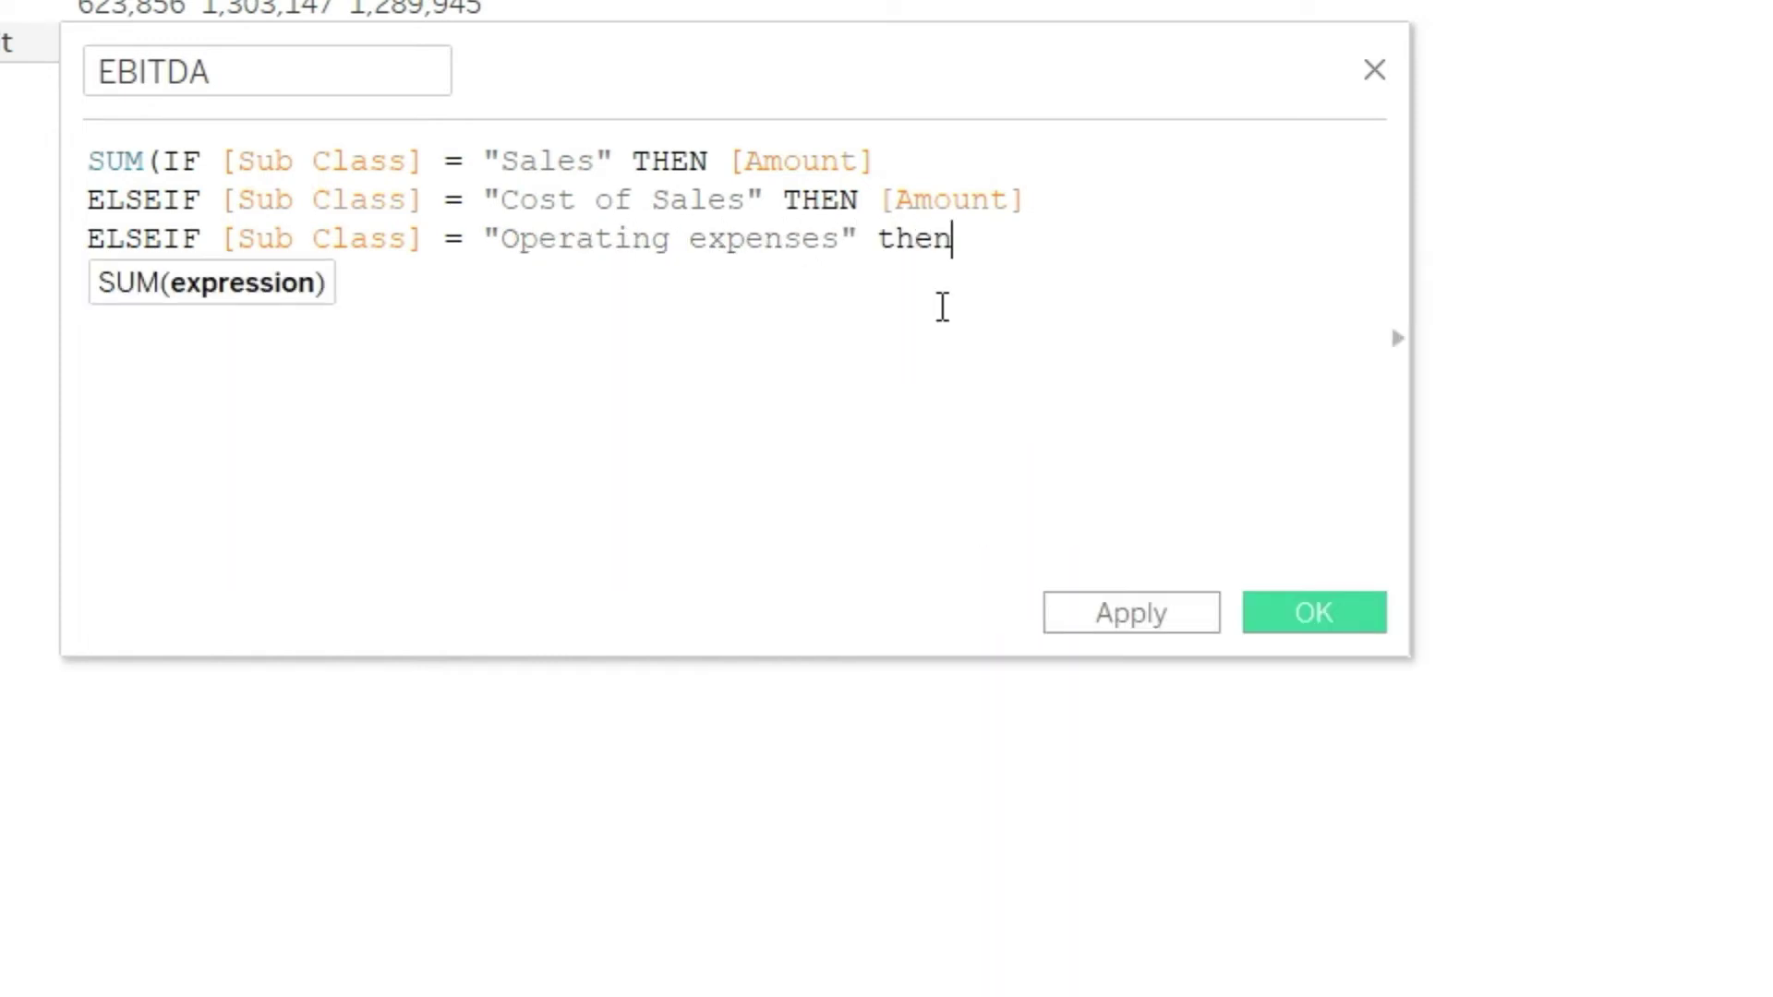
# Complete the Operating expenses branch with THEN [Amount], followed by ELSE 0 END.
pyautogui.press('Return')
pyautogui.write('am')
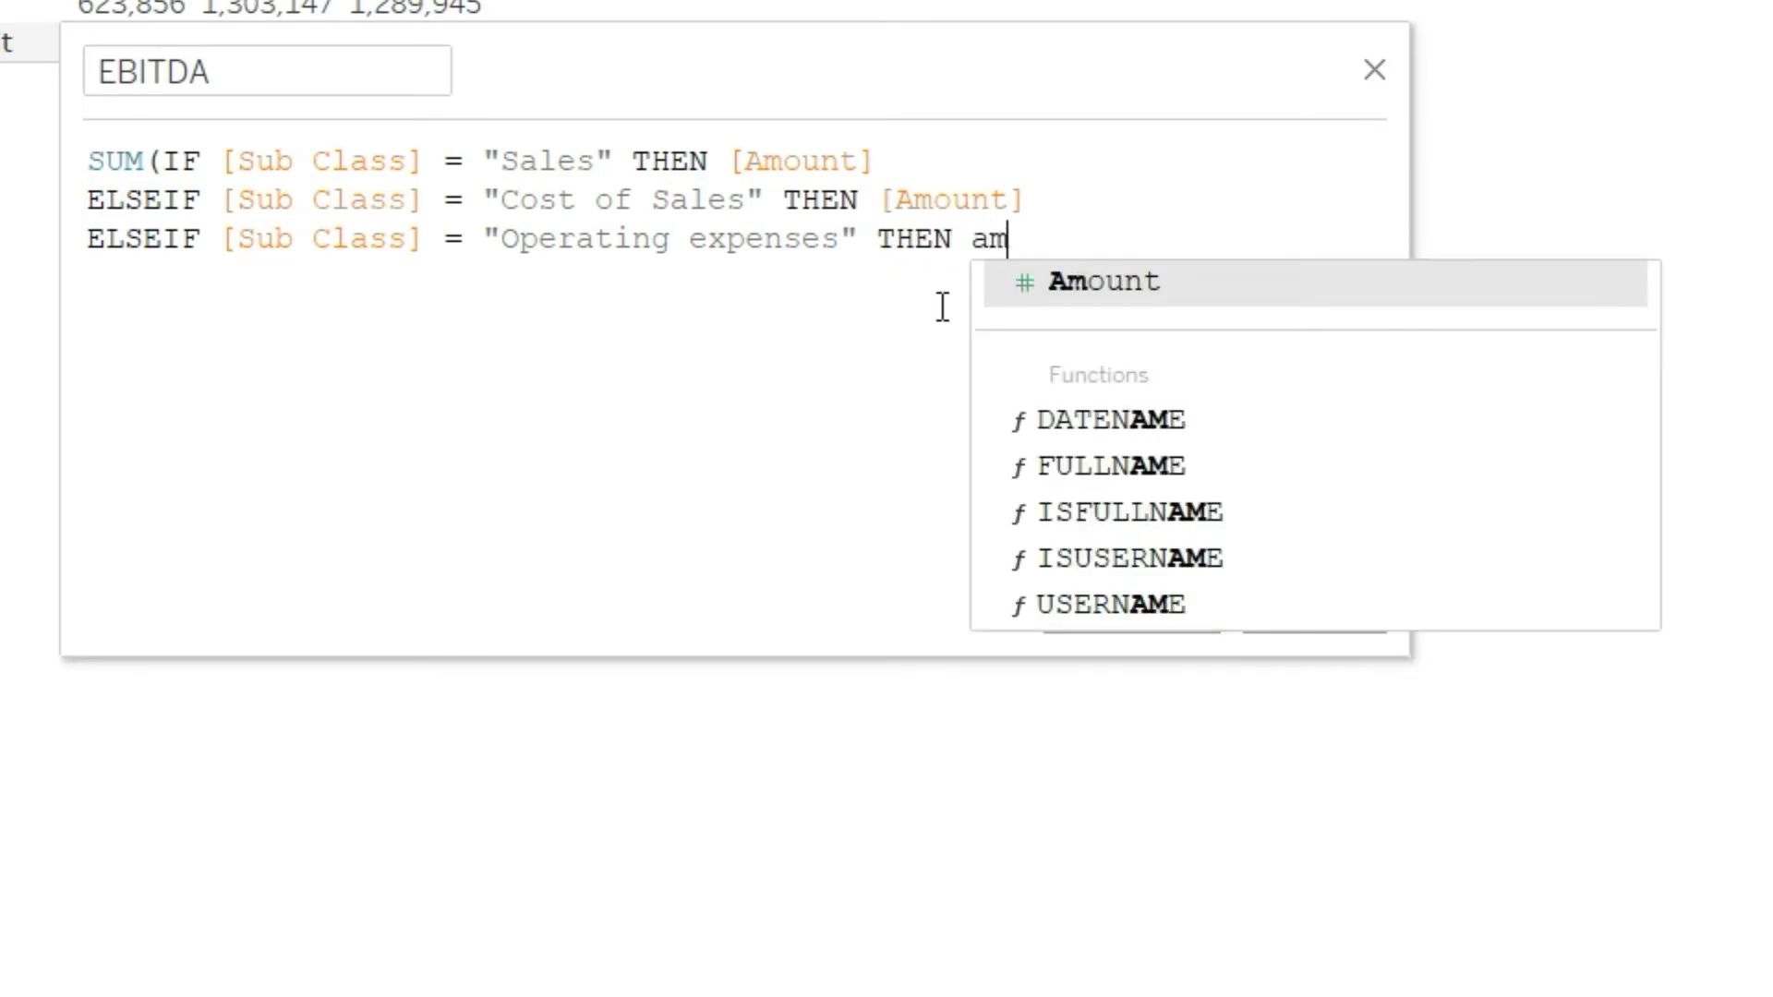
pyautogui.press('Return')
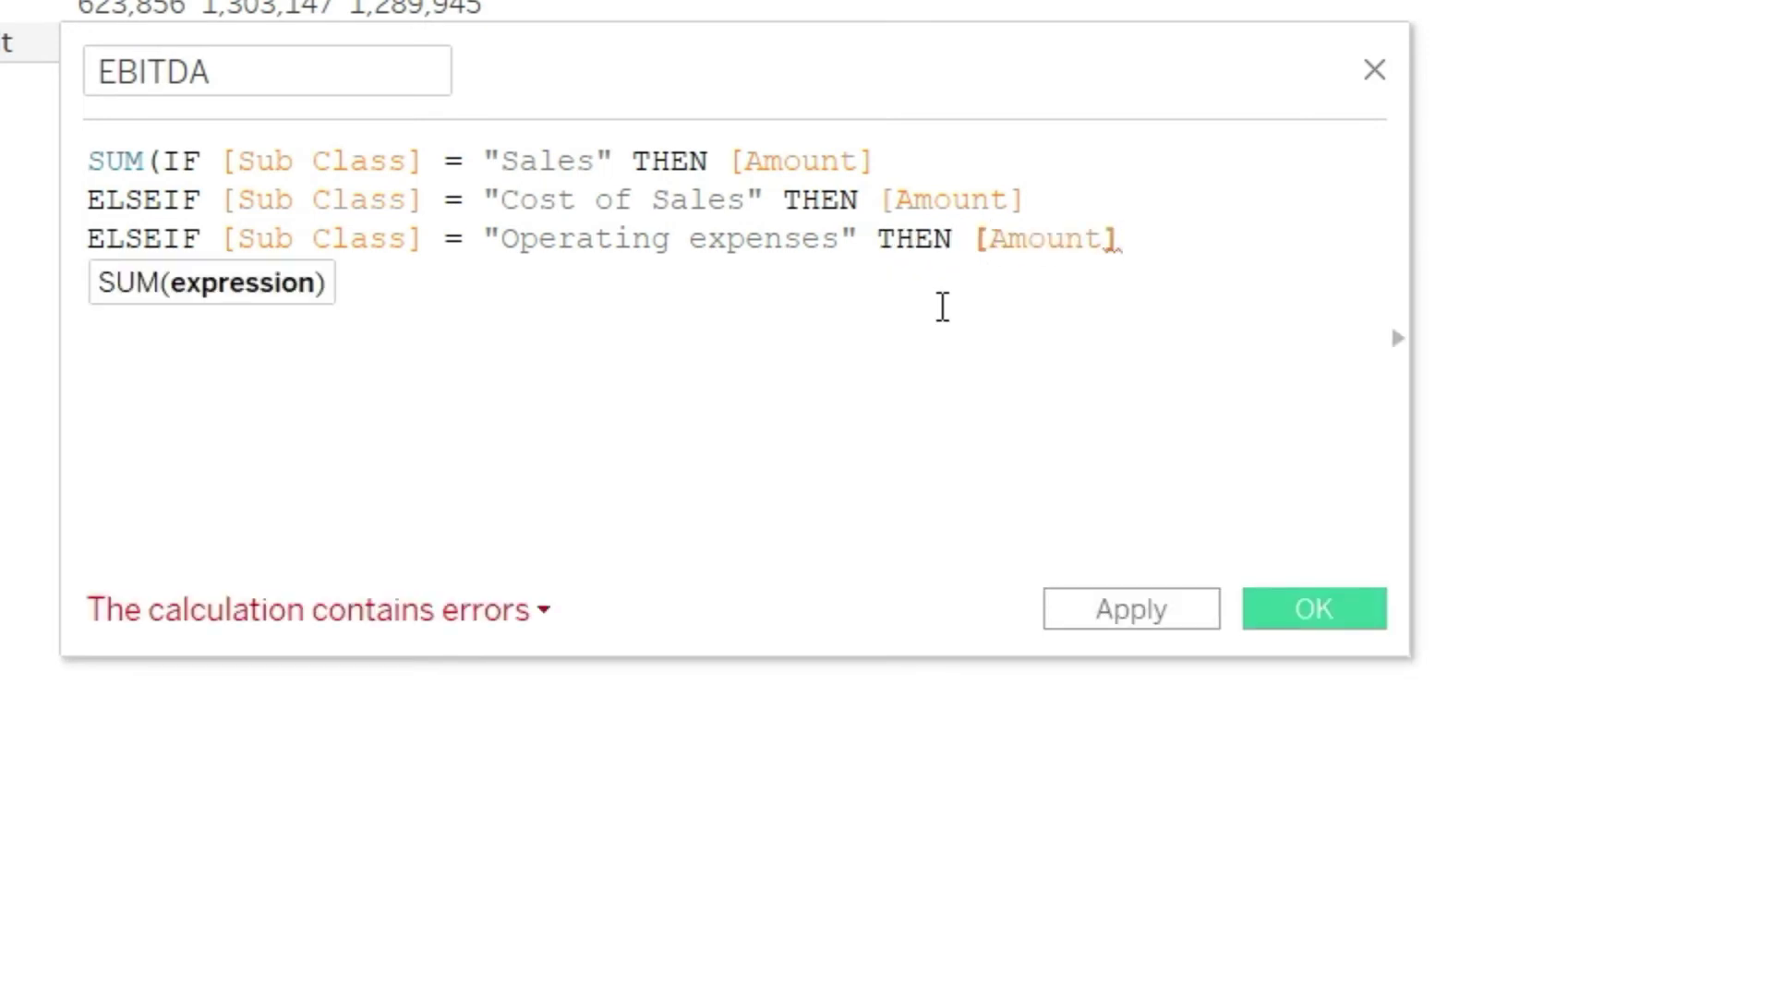
pyautogui.write('else')
pyautogui.press('BackSpace')
pyautogui.press('Return')
pyautogui.write('0 end')
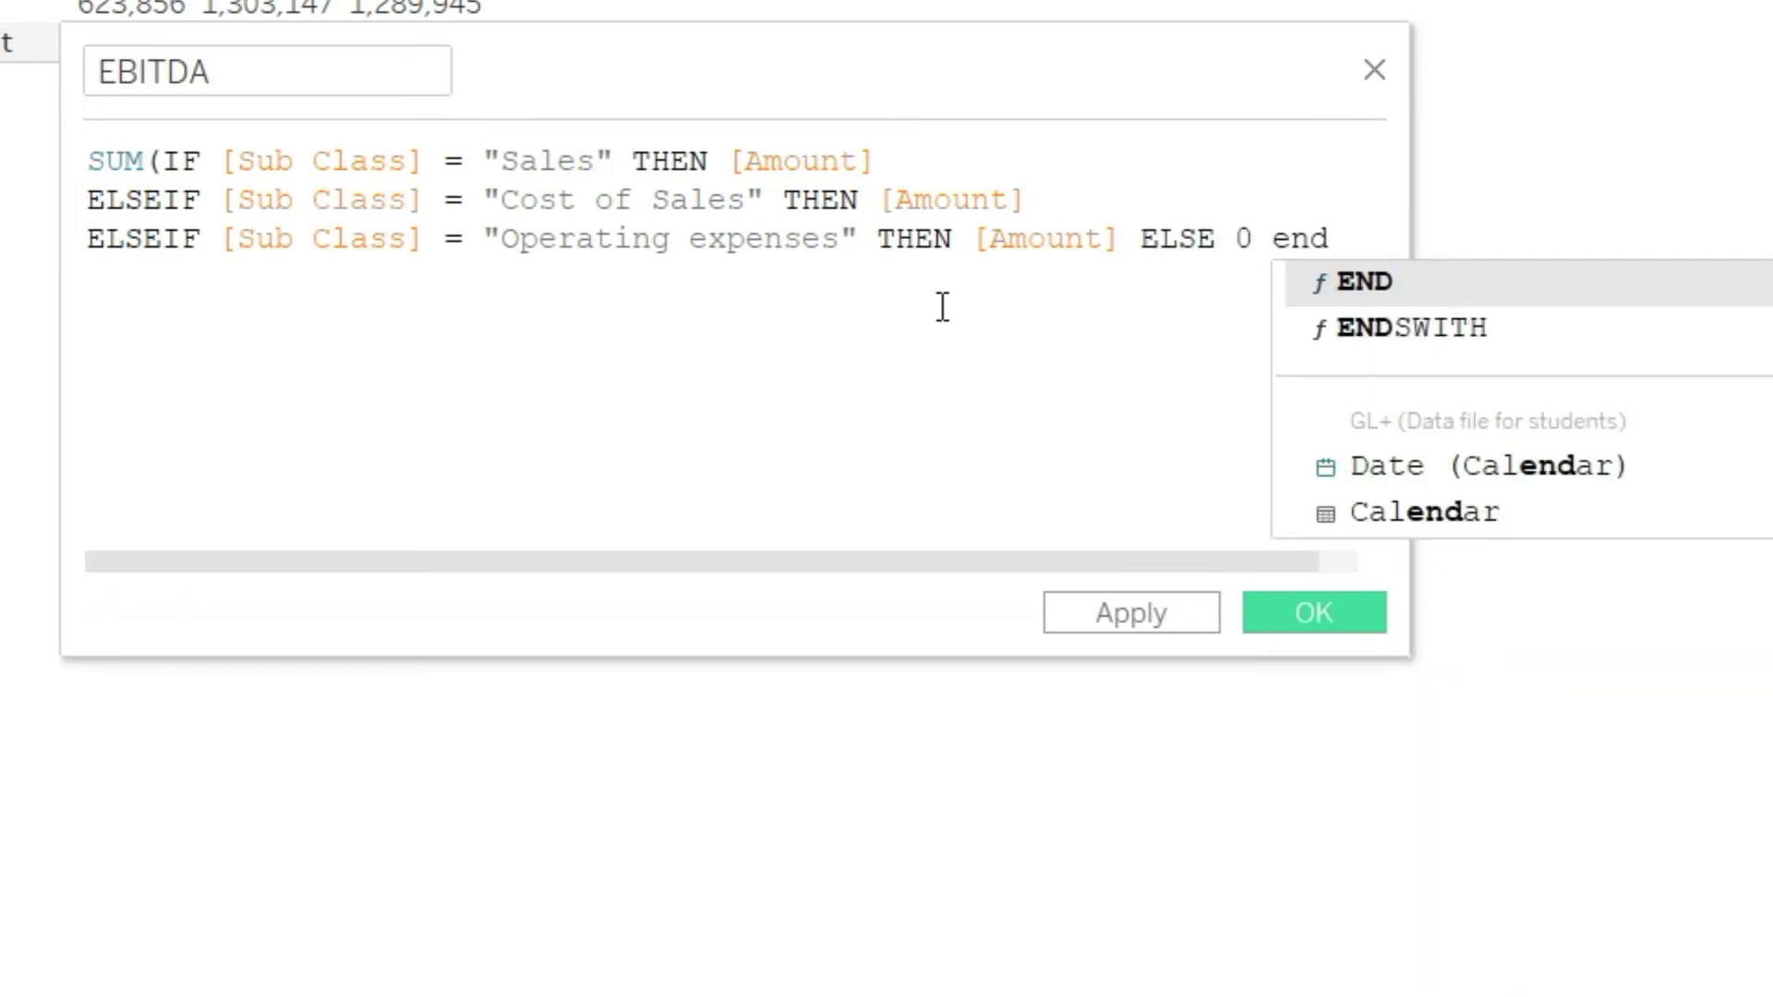
# Close the formula with END), confirm it is valid, and save the EBITDA field.
pyautogui.press('Return')
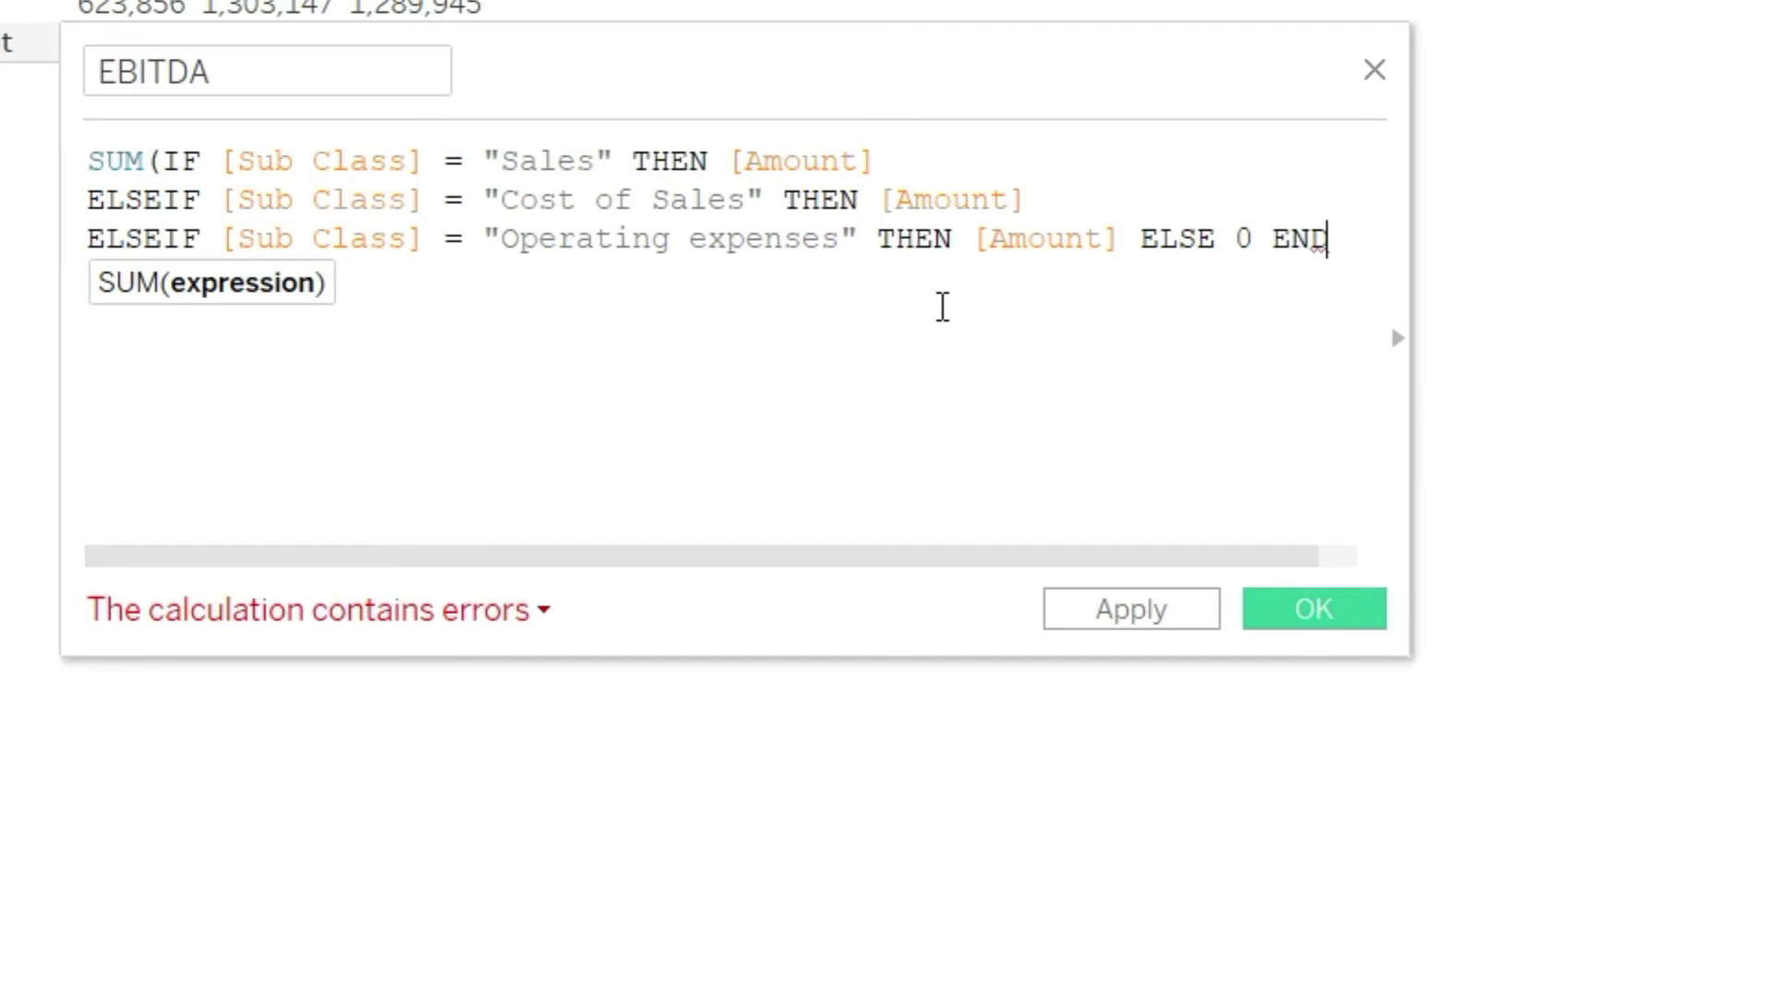
pyautogui.write(')')
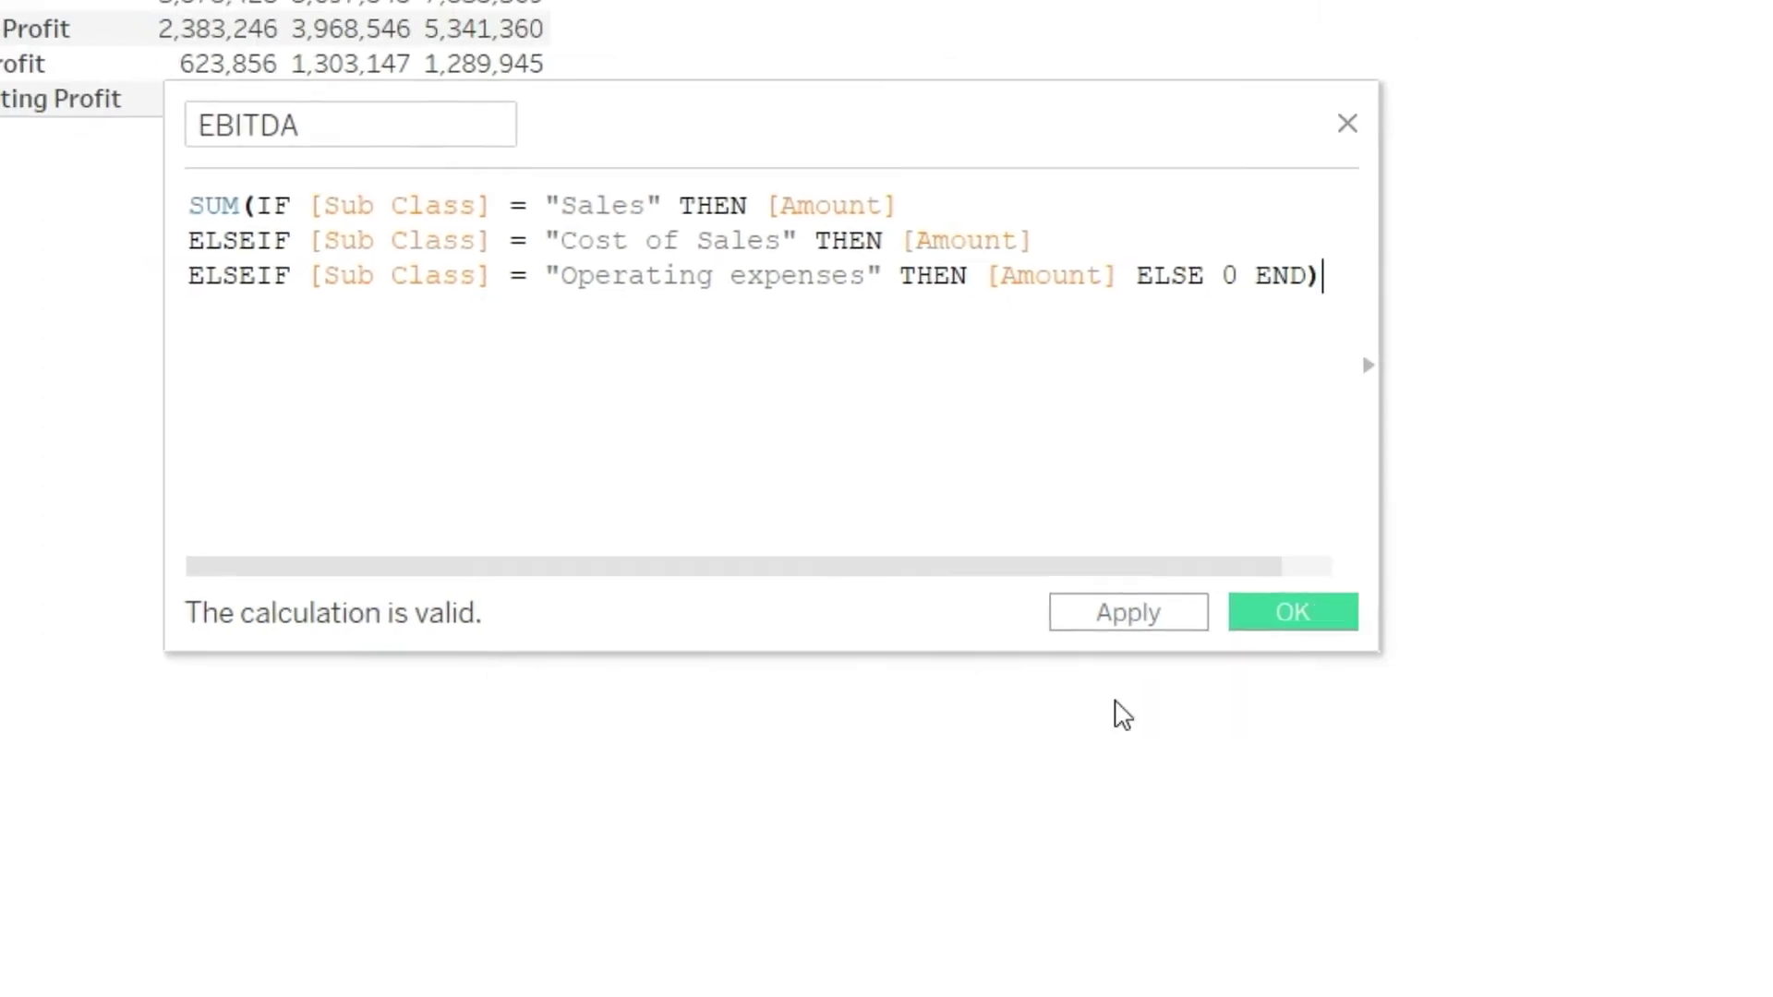
pyautogui.click(1321, 617)
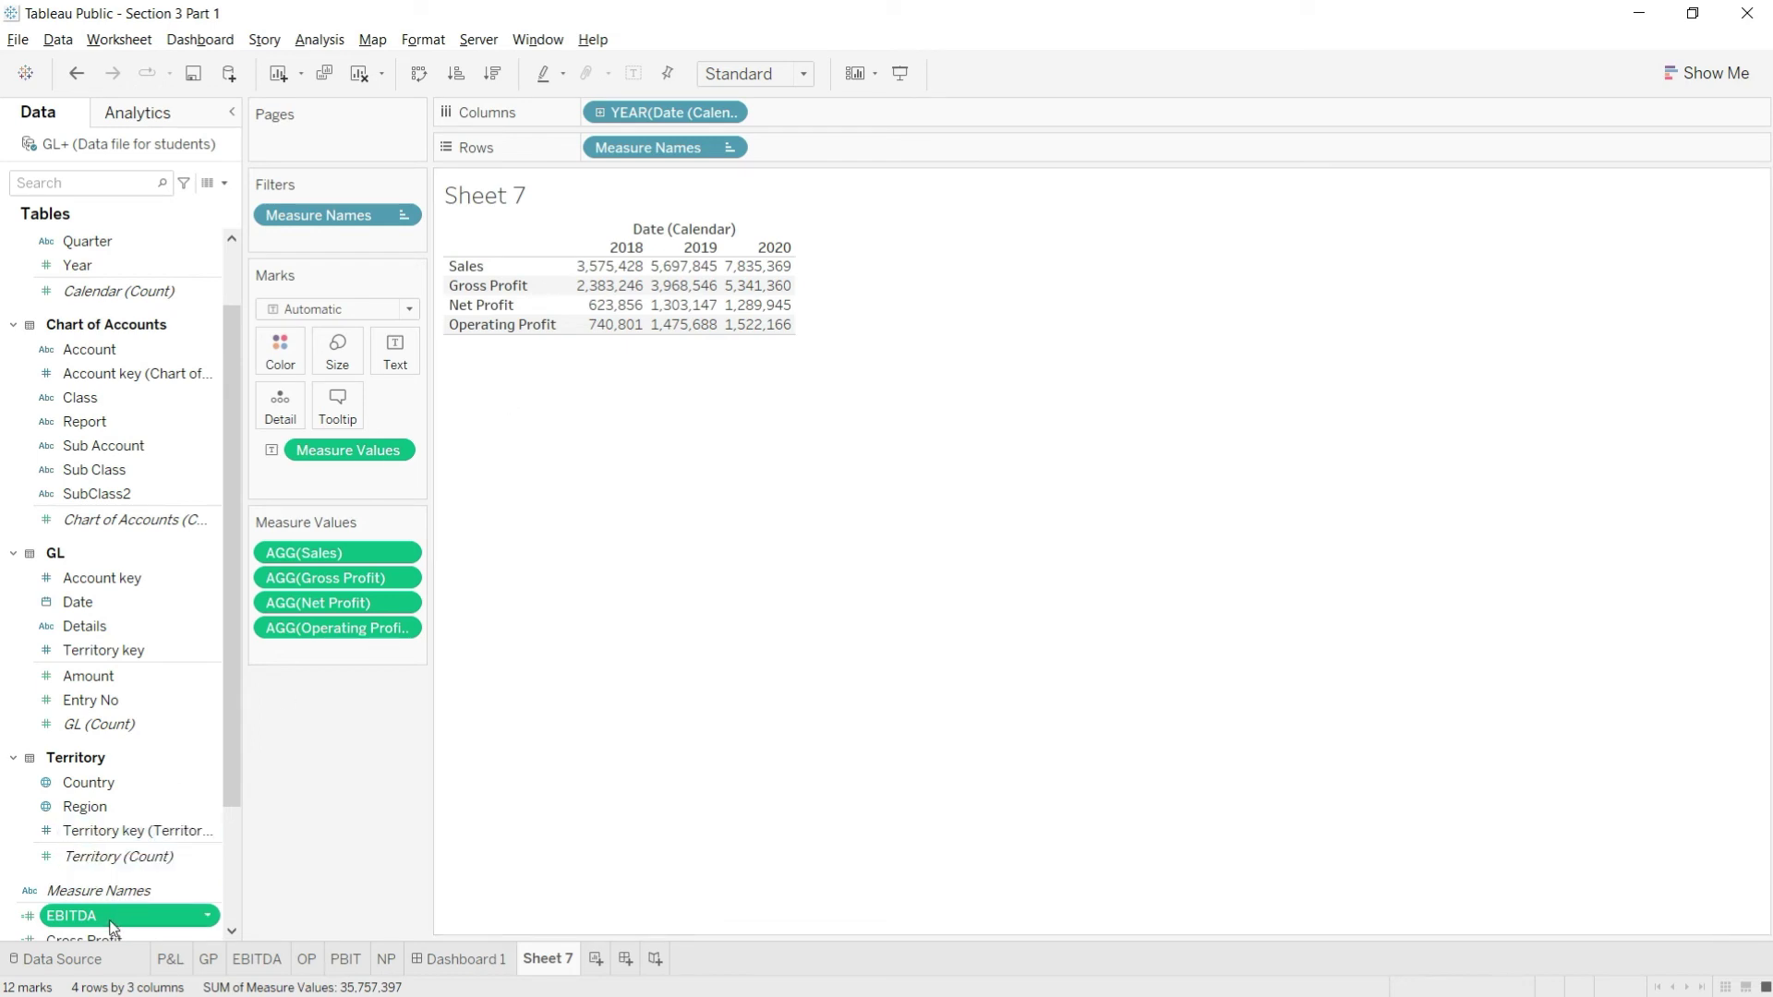
# Add EBITDA to Measure Values (1,147,805; 2,007,744; 2,237,006) and compare with Dashboard 1.
pyautogui.scroll(-1, 225, 794)
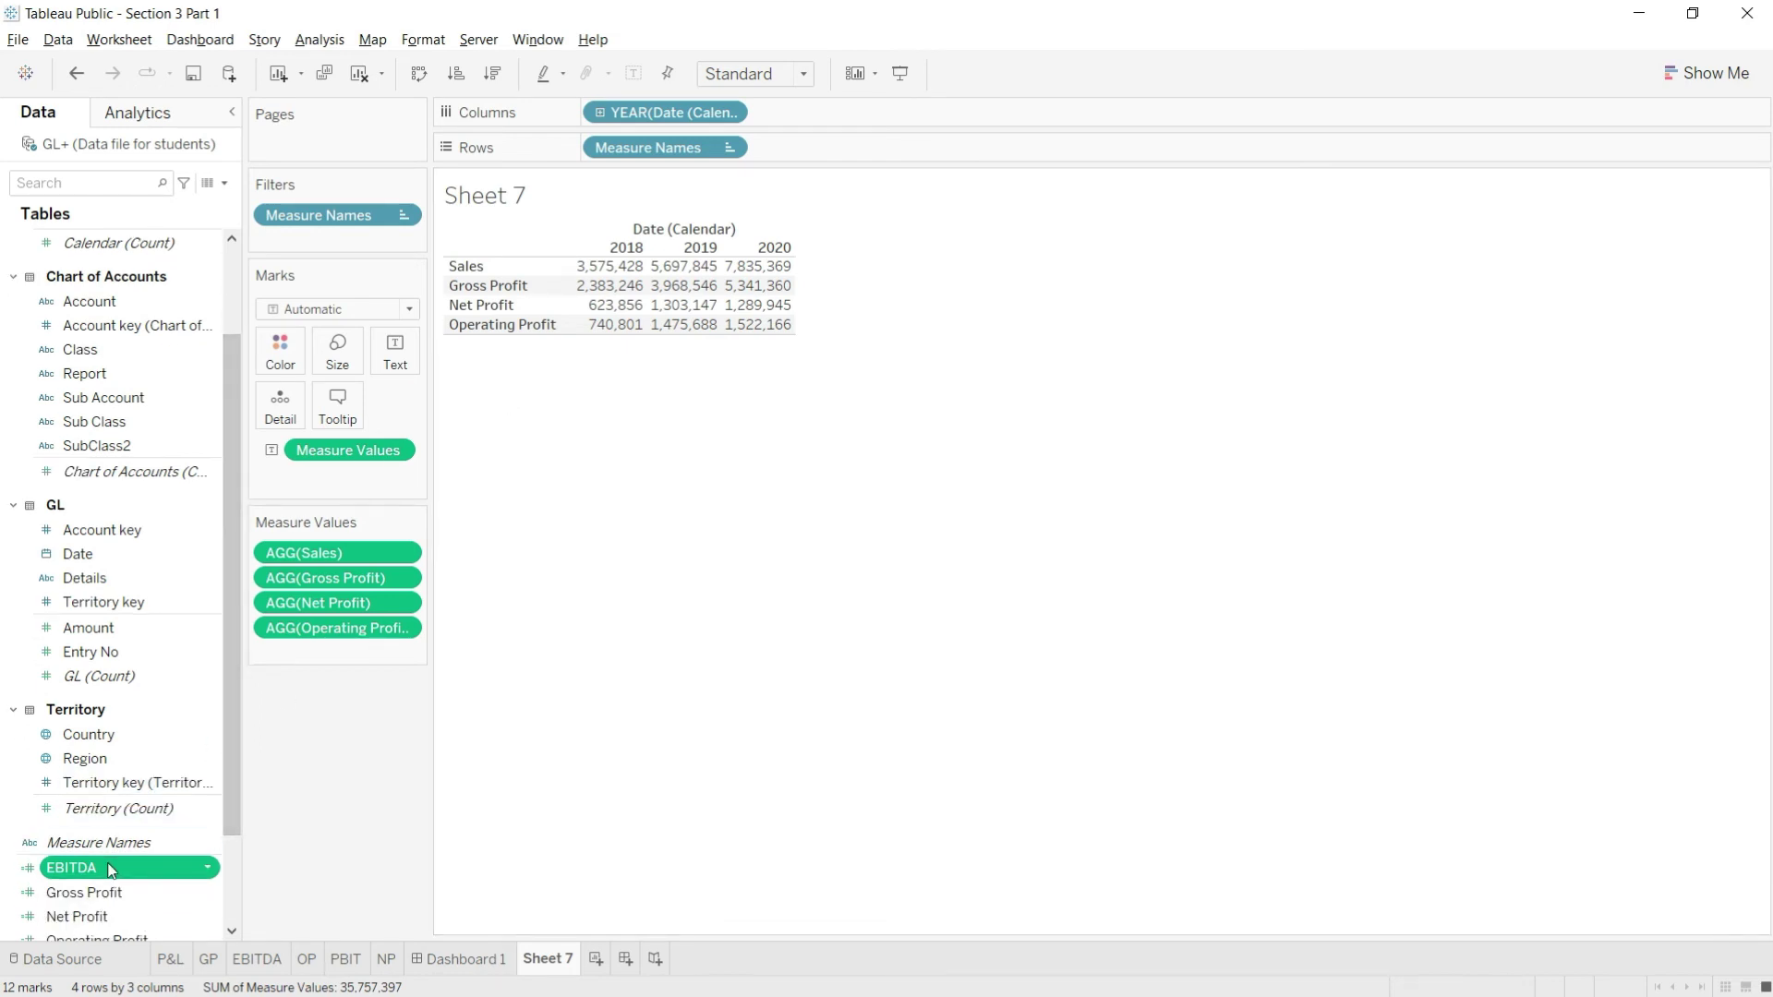
pyautogui.moveTo(110, 870); pyautogui.dragTo(308, 647)
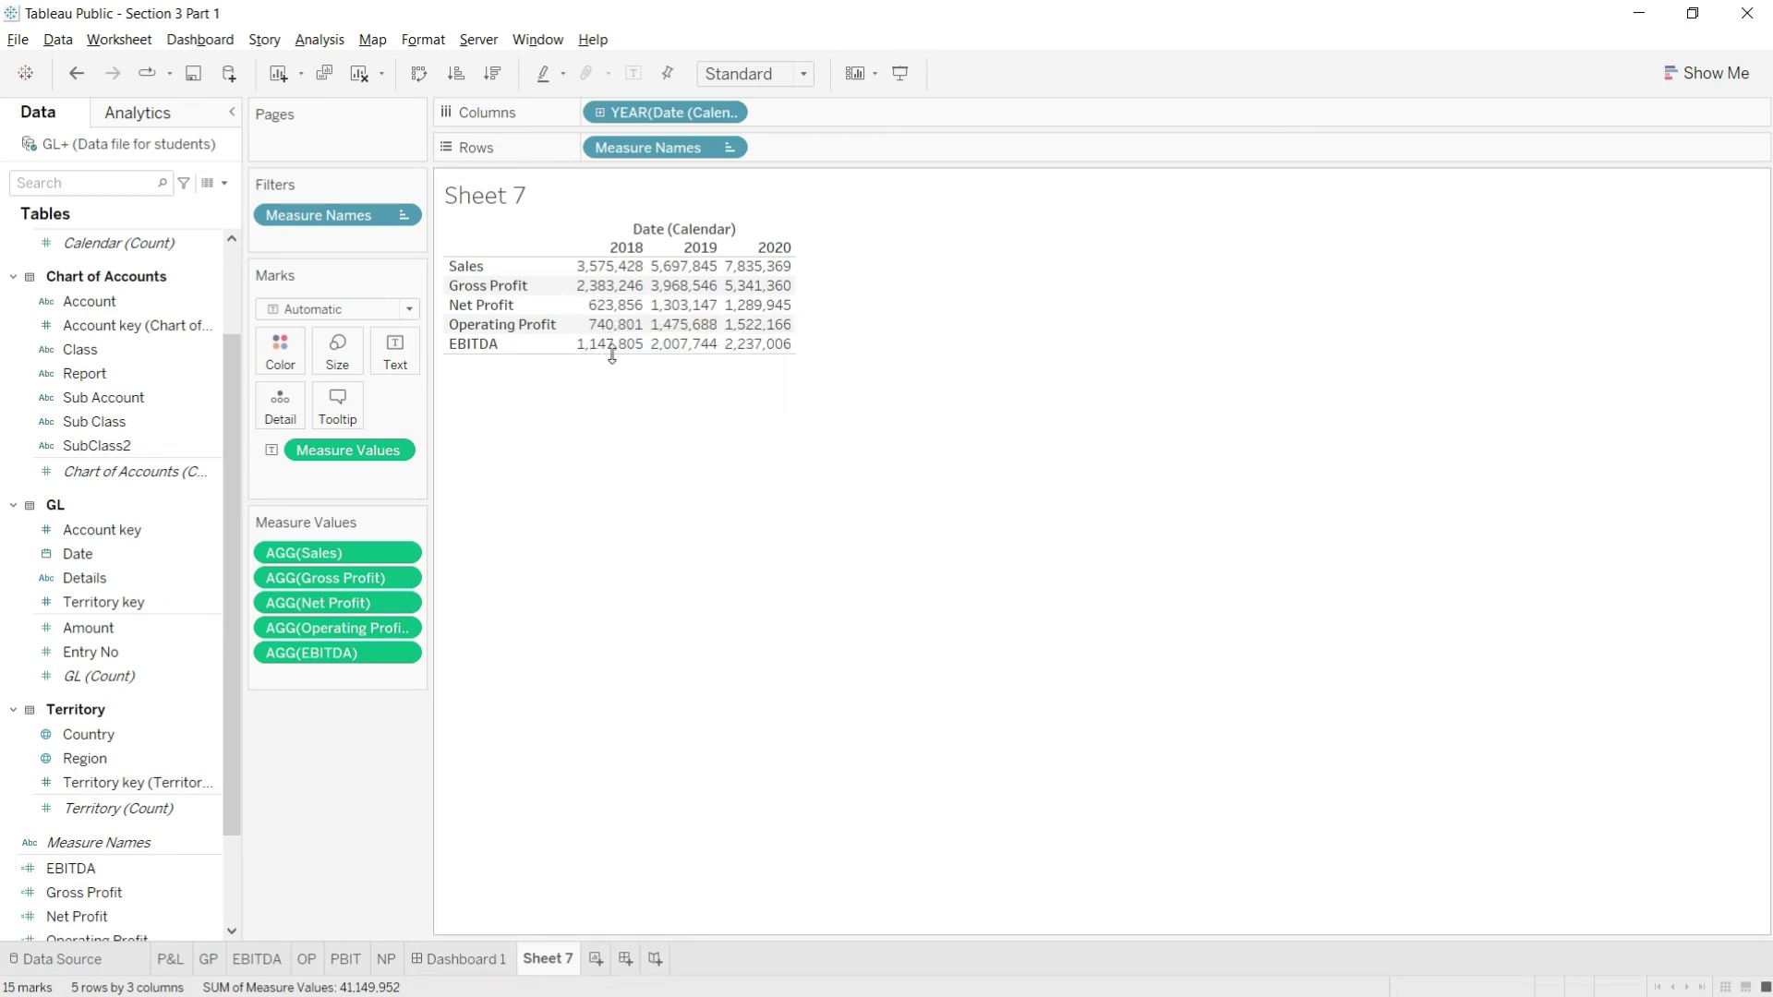
pyautogui.click(464, 959)
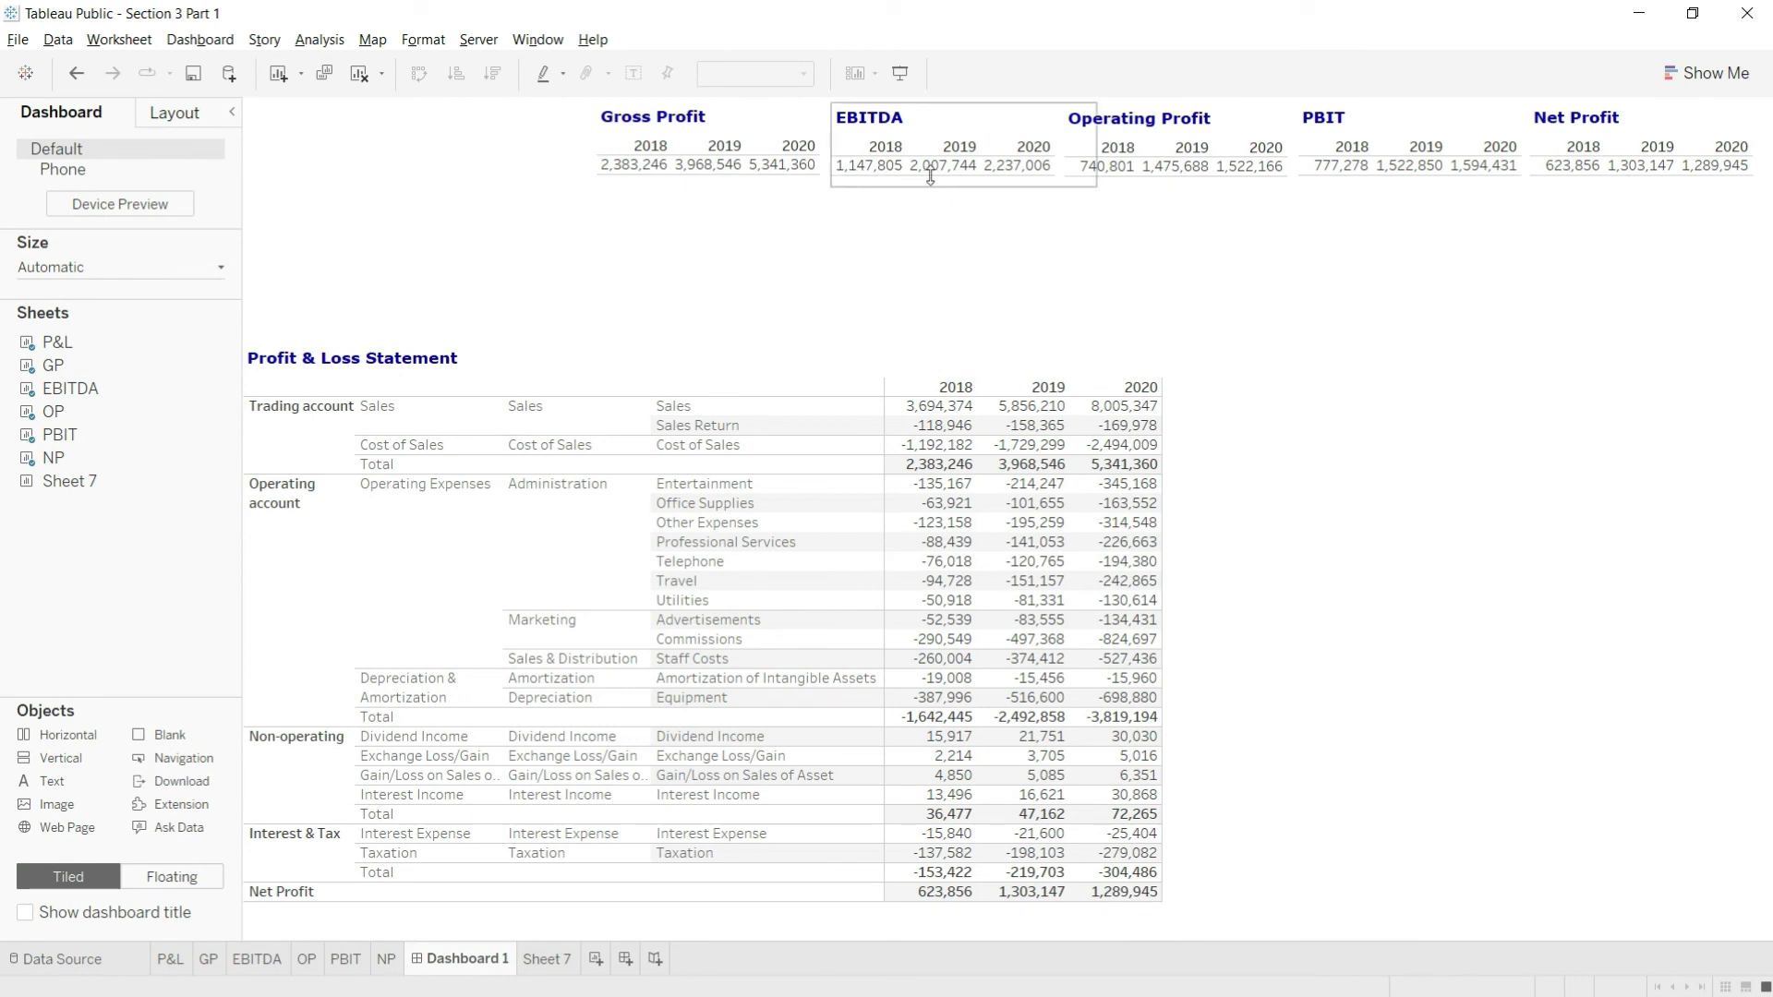
pyautogui.click(544, 960)
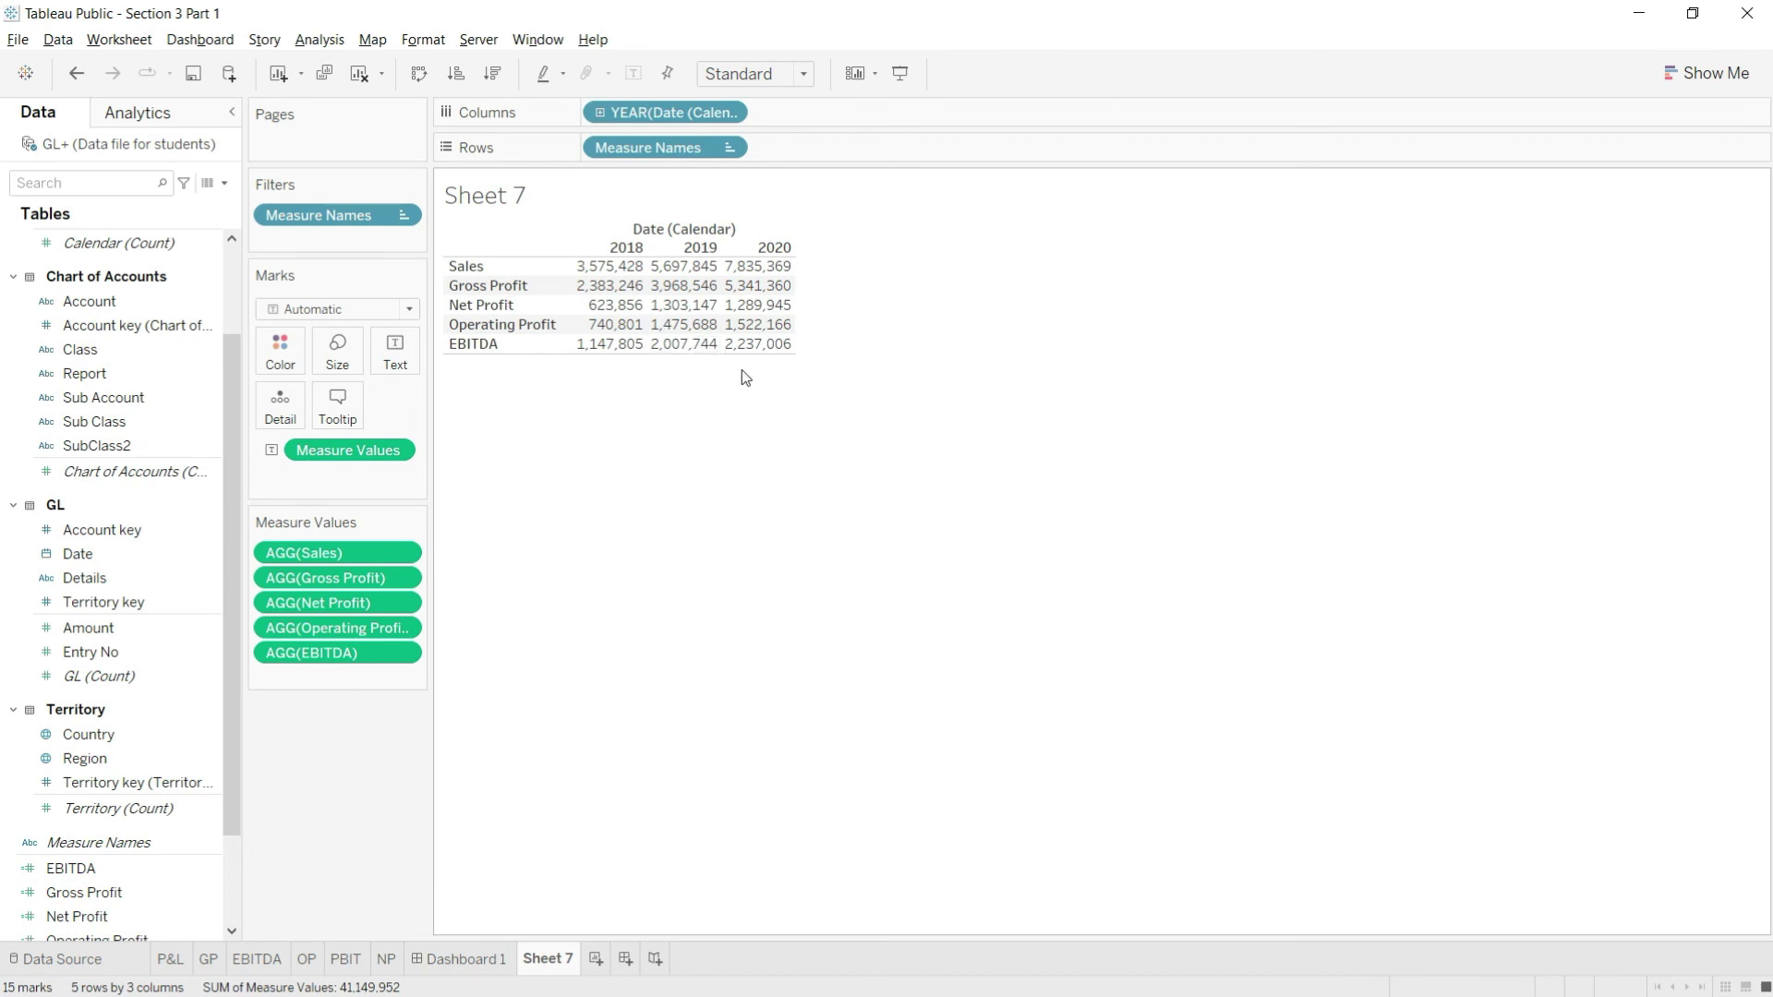
pyautogui.click(486, 961)
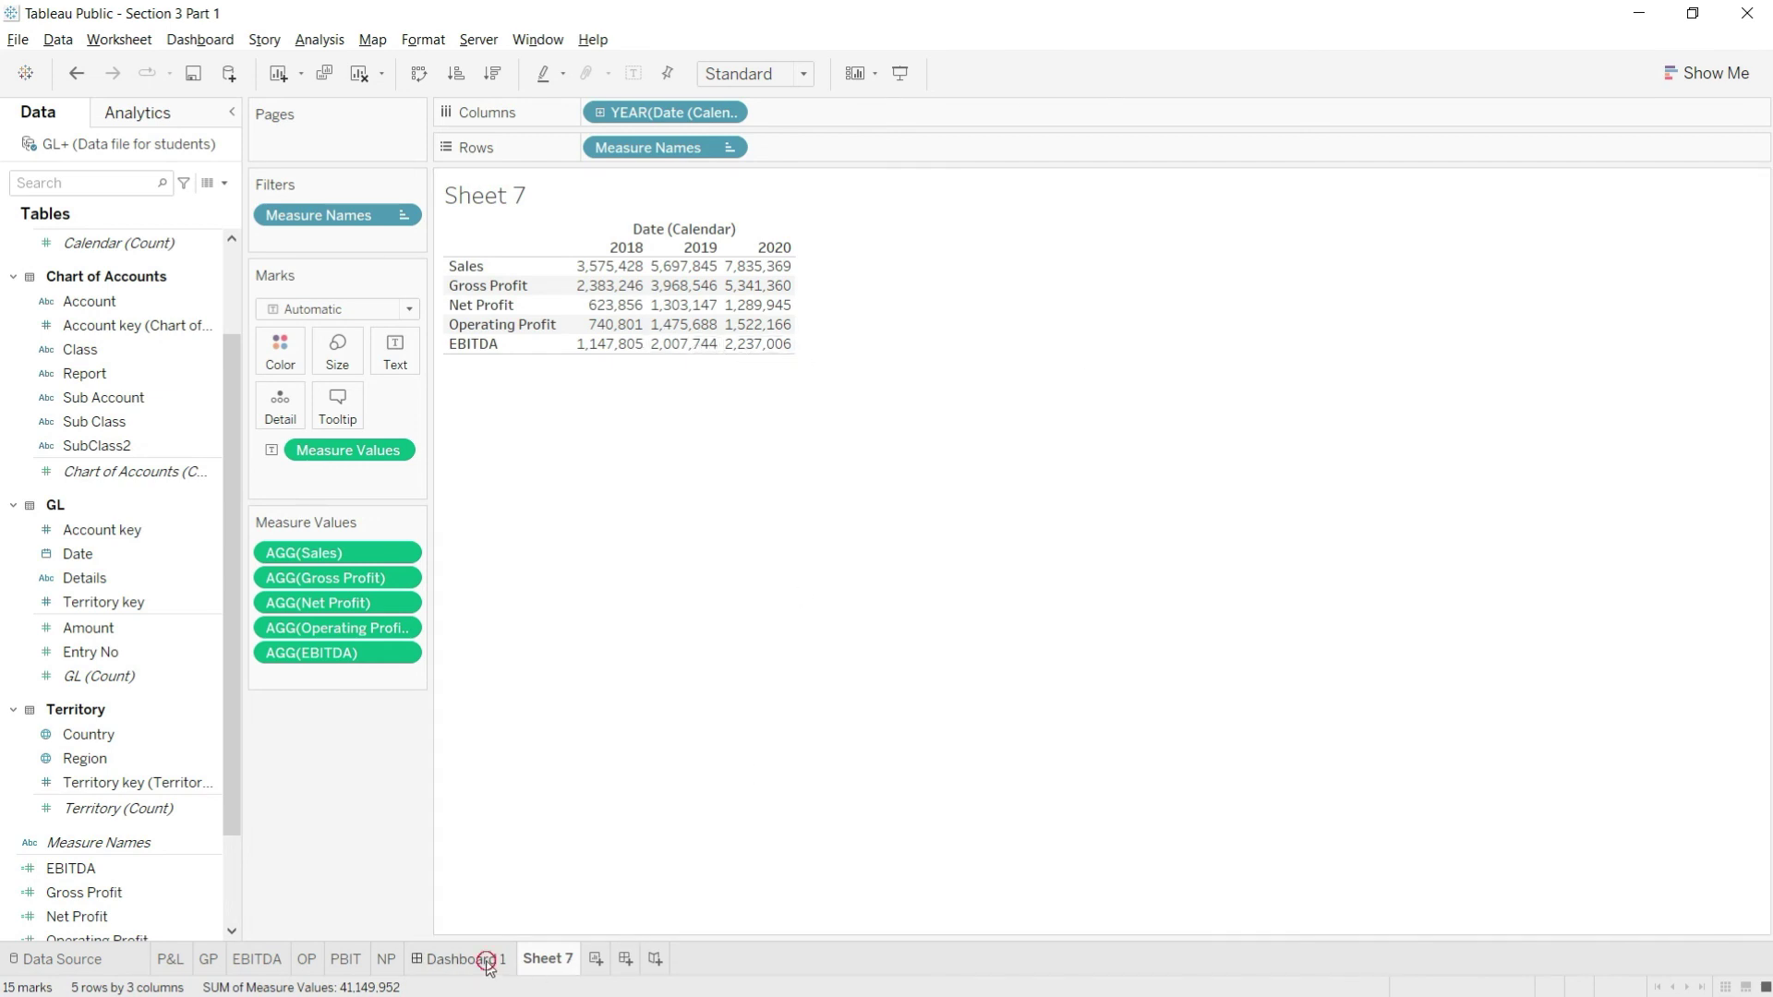
pyautogui.moveTo(1028, 182)
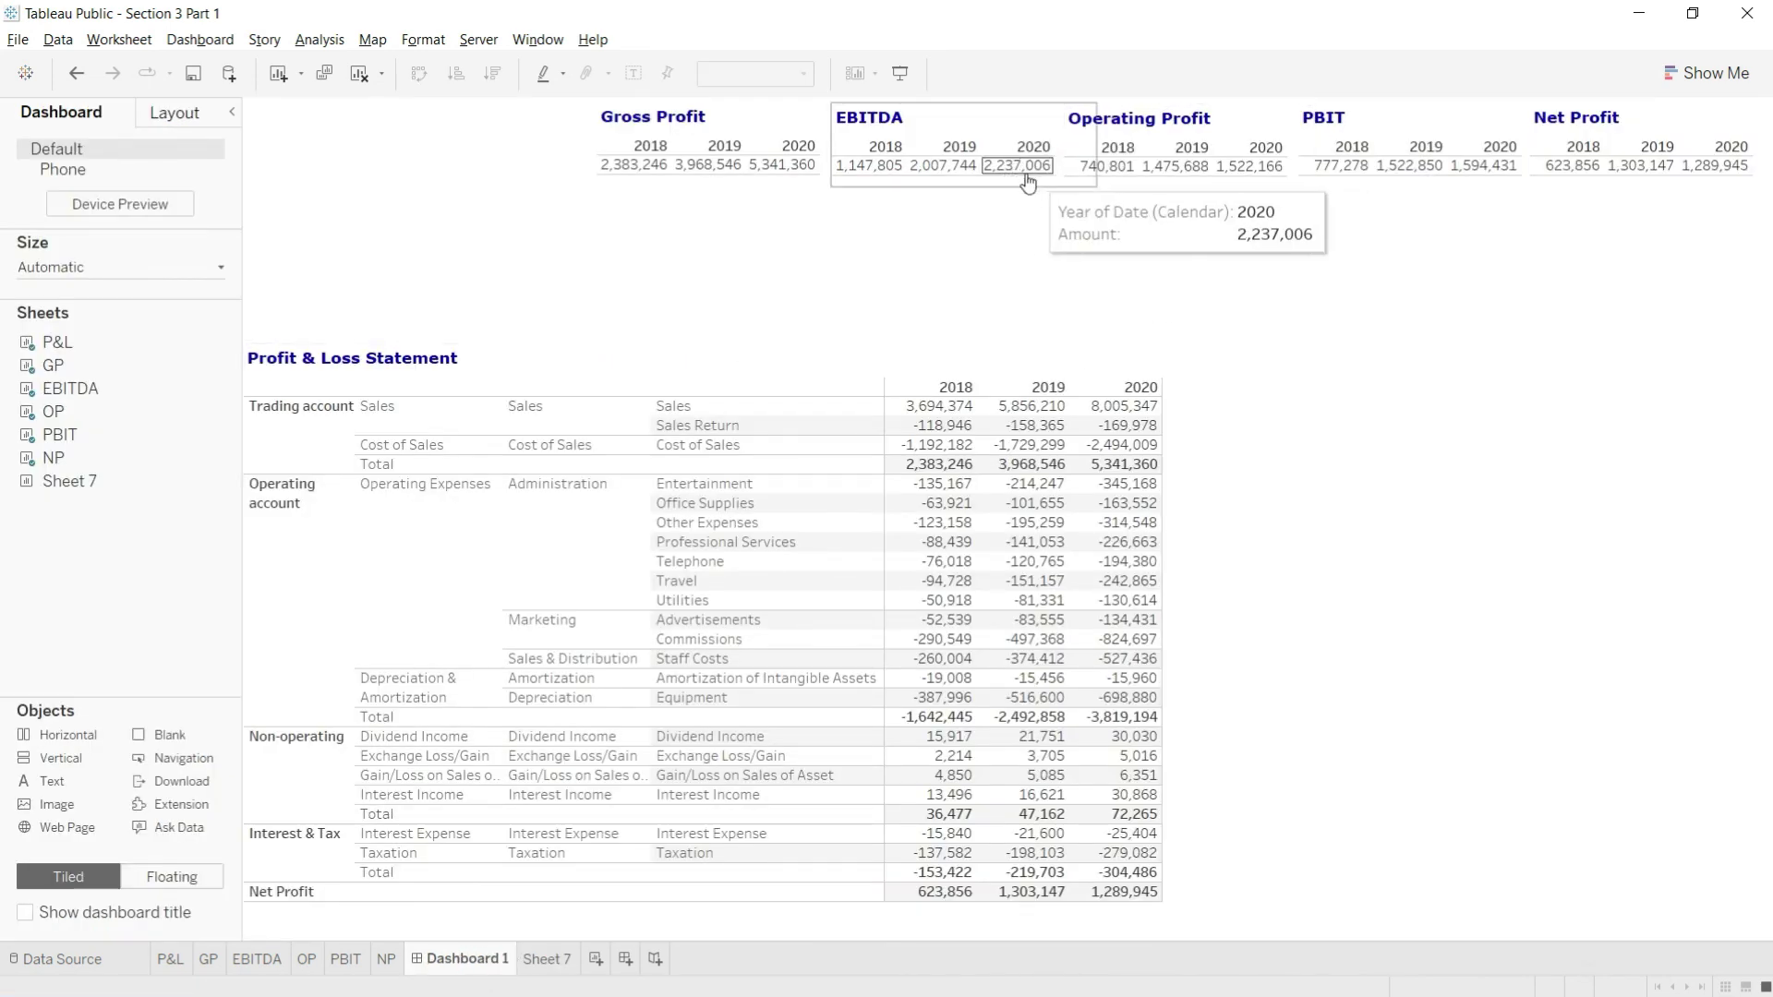
pyautogui.click(543, 958)
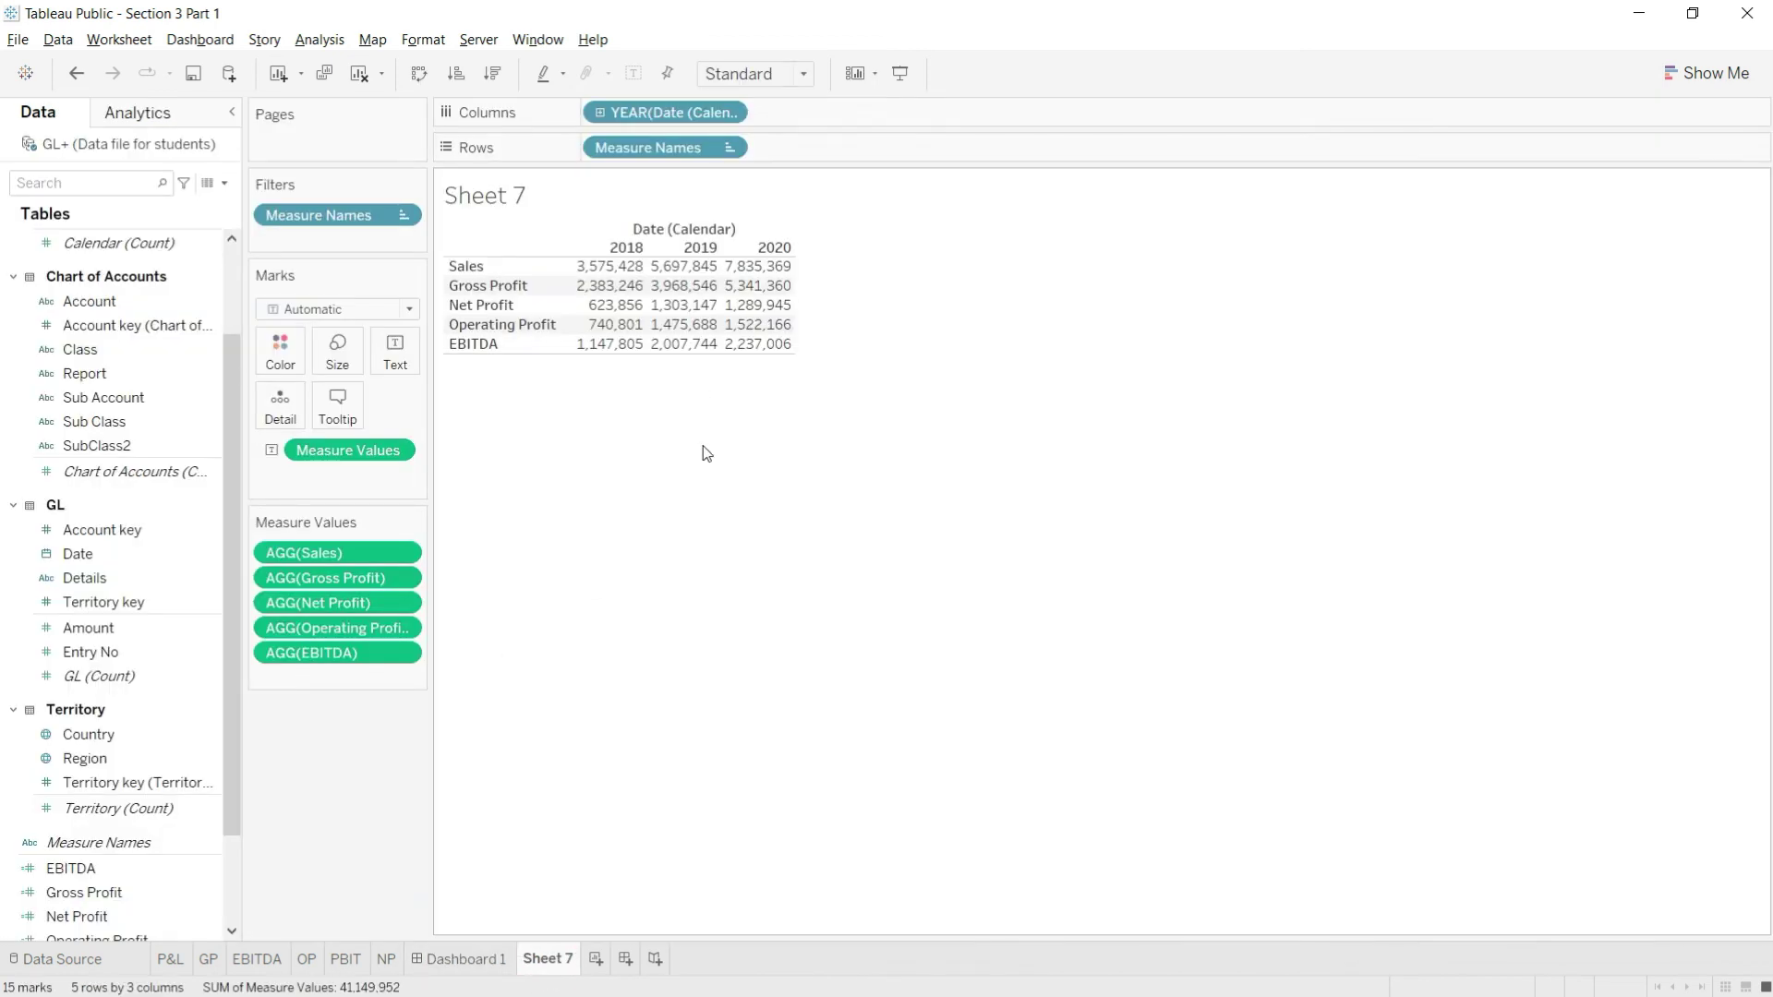